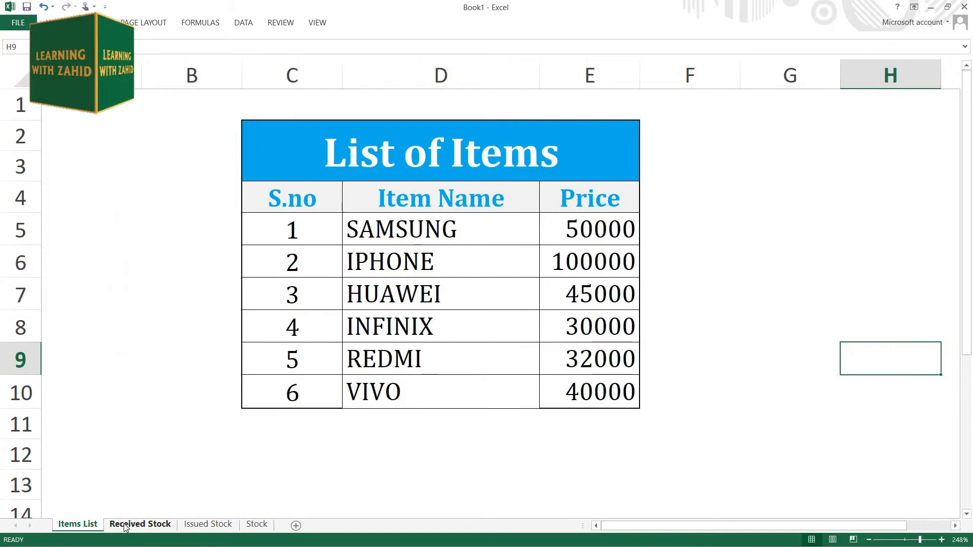
Step: Name the List of Items table range C2:E10 on the Items List sheet ITEMS
left_click(412, 239)
left_click(90, 525)
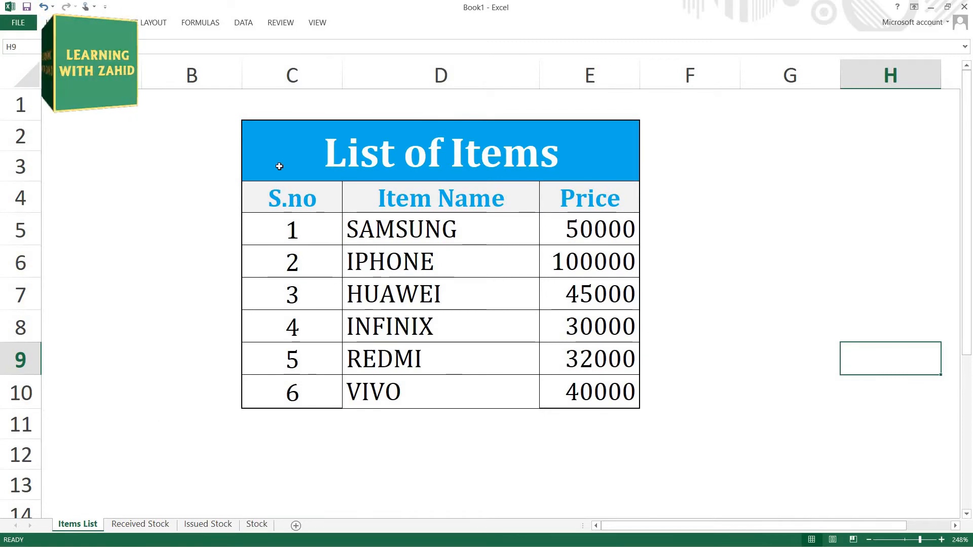
left_click_drag(280, 170, 350, 394)
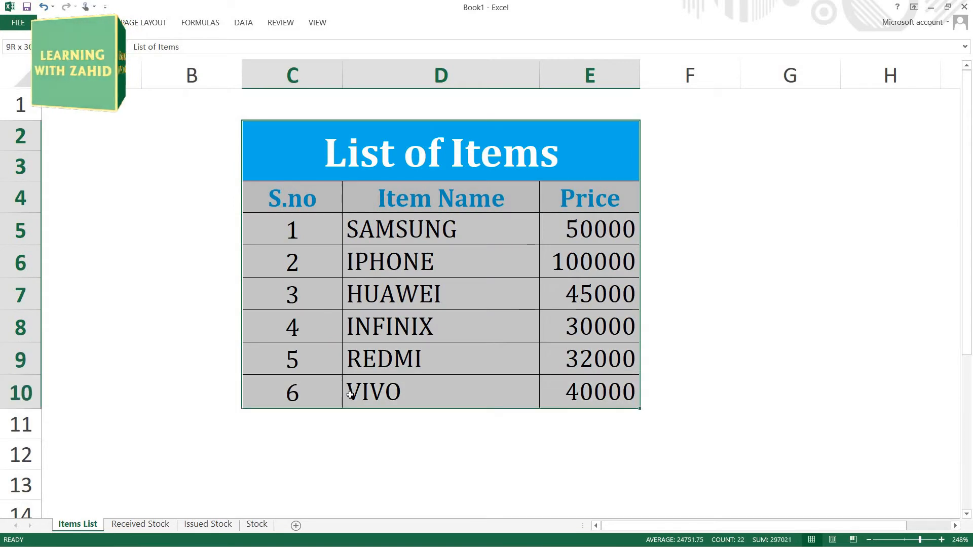
left_click(21, 49)
type("ITEM")
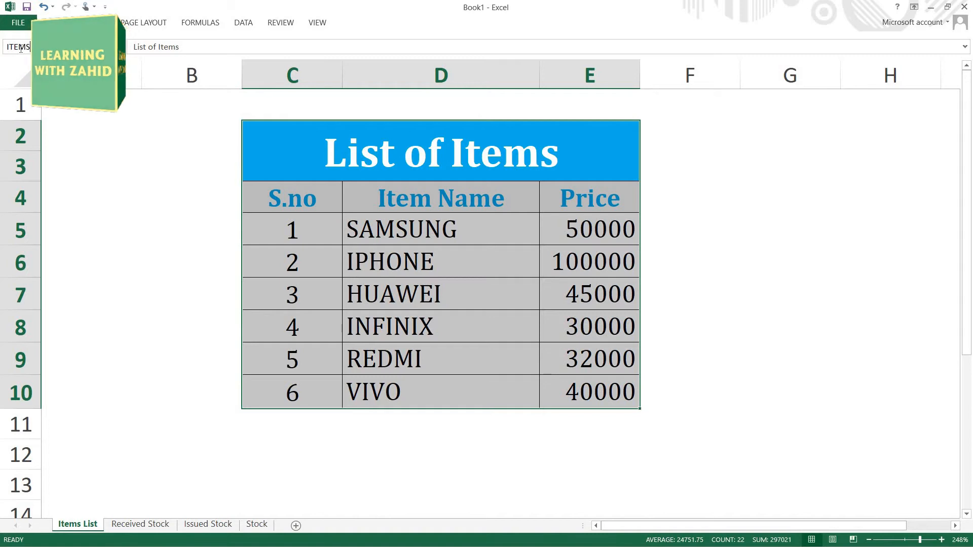
type("S")
key("Return")
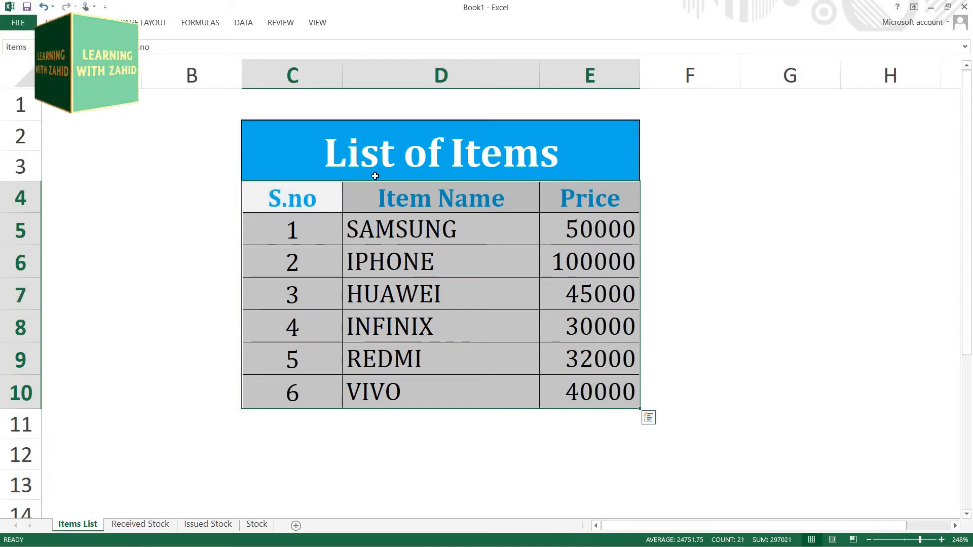
Step: Start a VLOOKUP in D5 of the Received Stock sheet with C5 as lookup value and 'Items List'!C2:E10 as table array
left_click(156, 530)
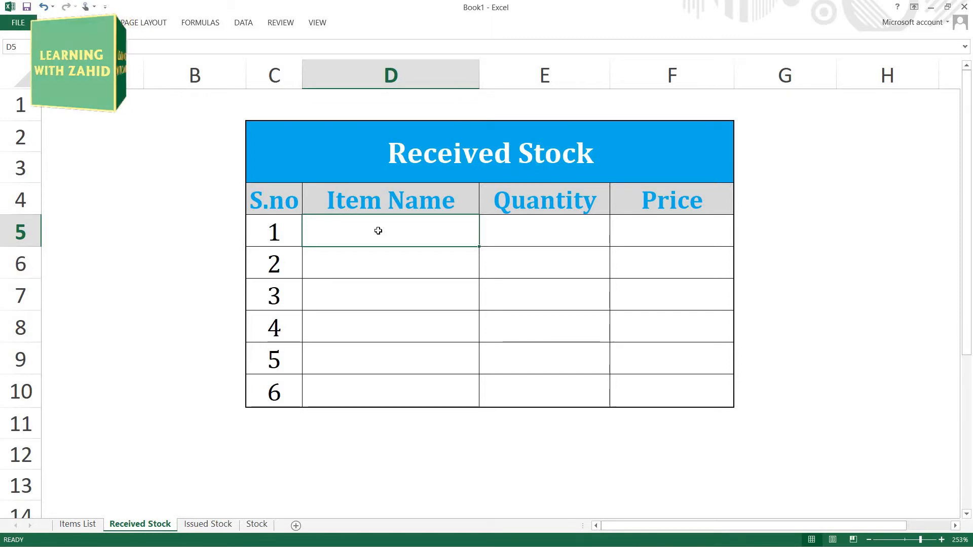
type("=")
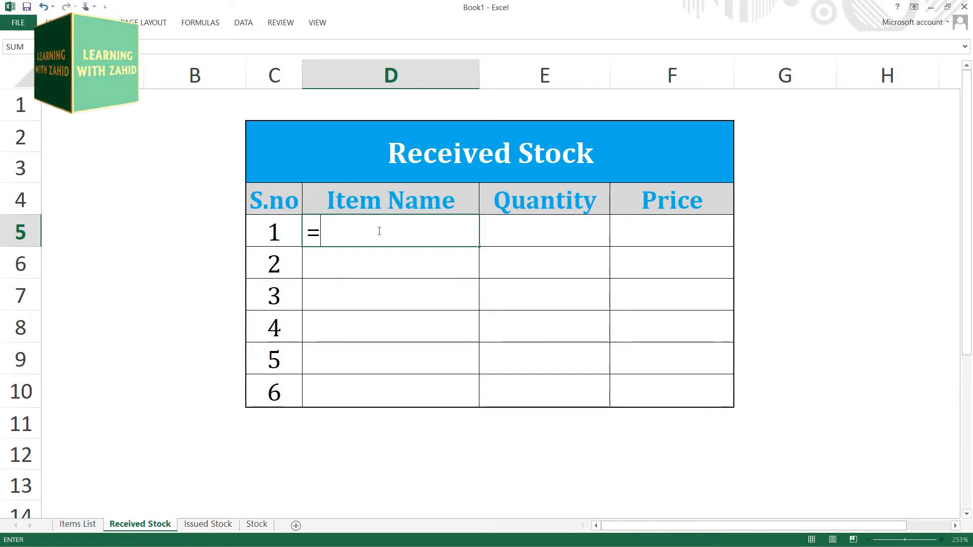
type("VLO")
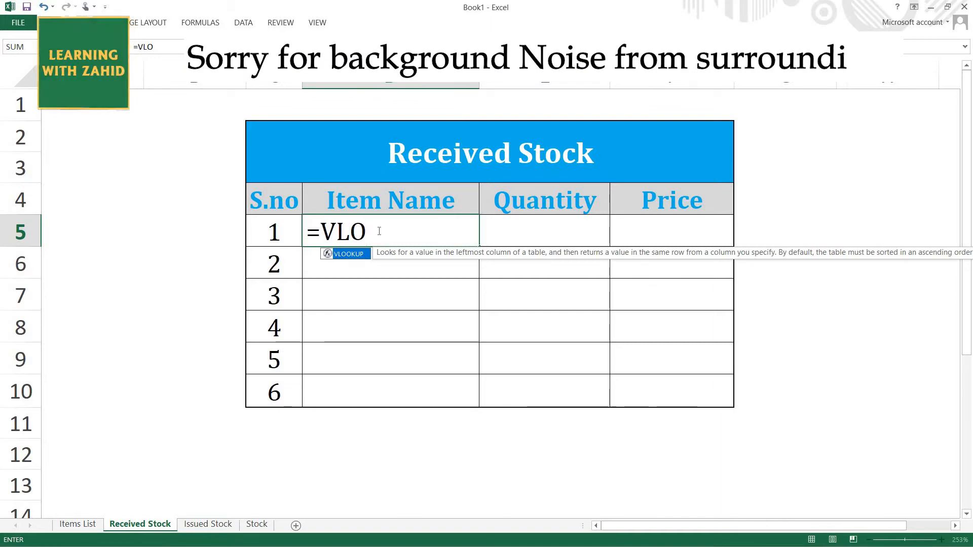
key("Tab")
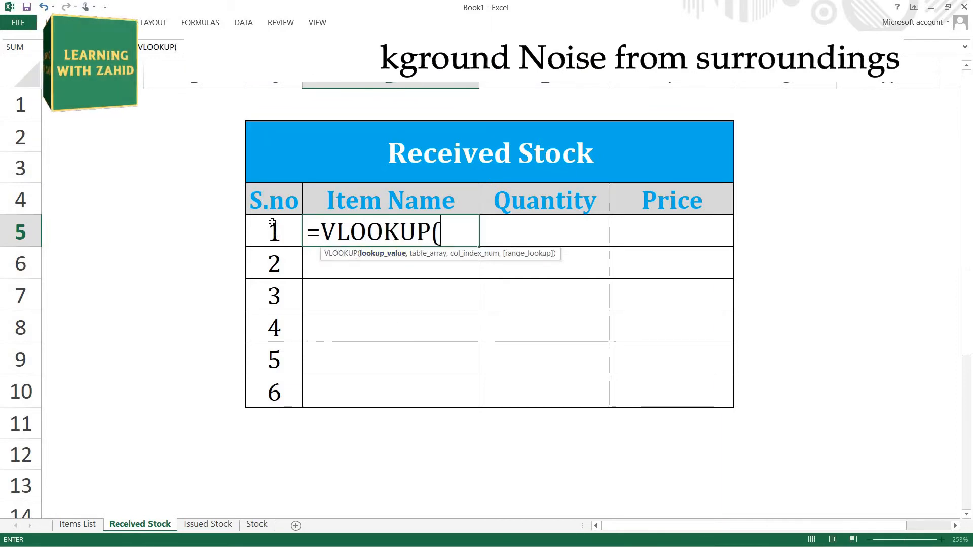
left_click(276, 234)
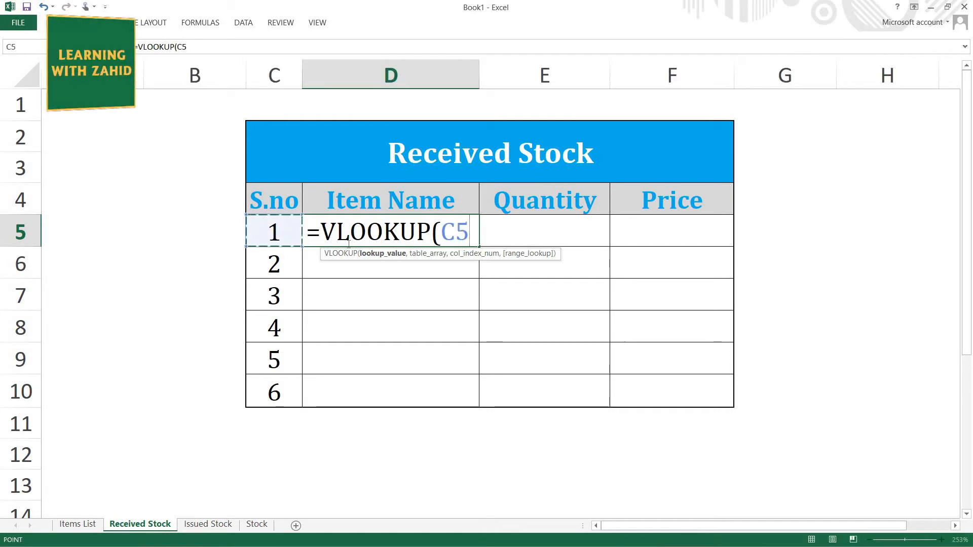
type(",")
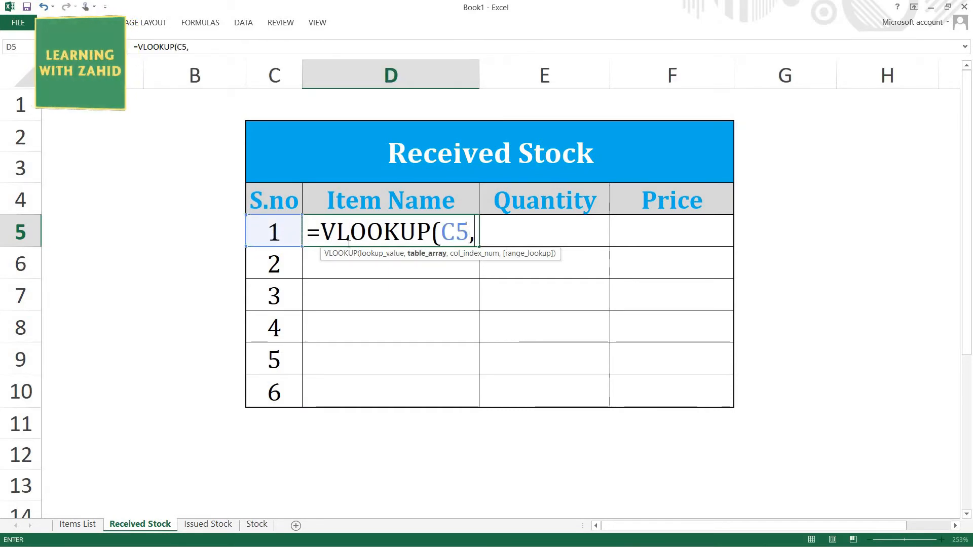
left_click(77, 525)
left_click_drag(287, 156, 304, 392)
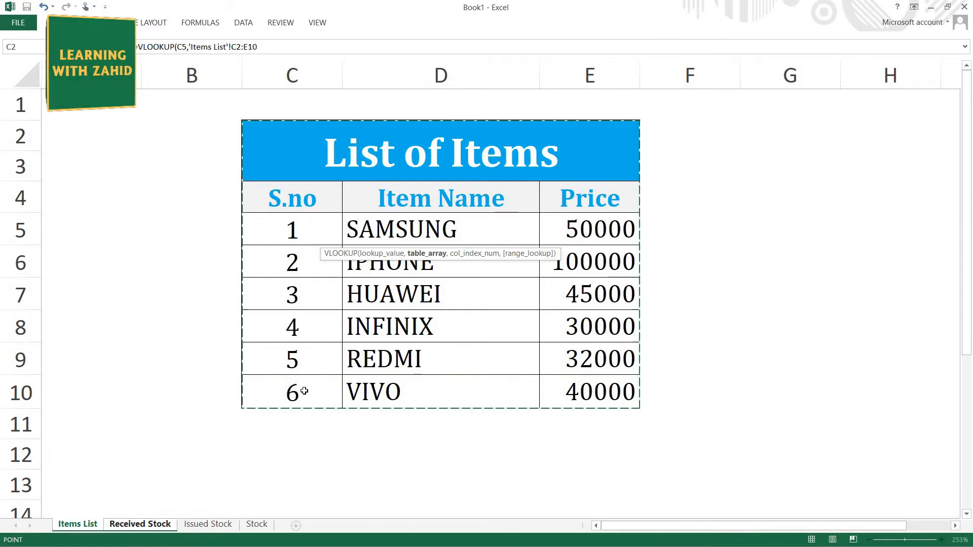
Step: Complete the item name VLOOKUP with column index 2 and exact match FALSE, and enter it
type(",")
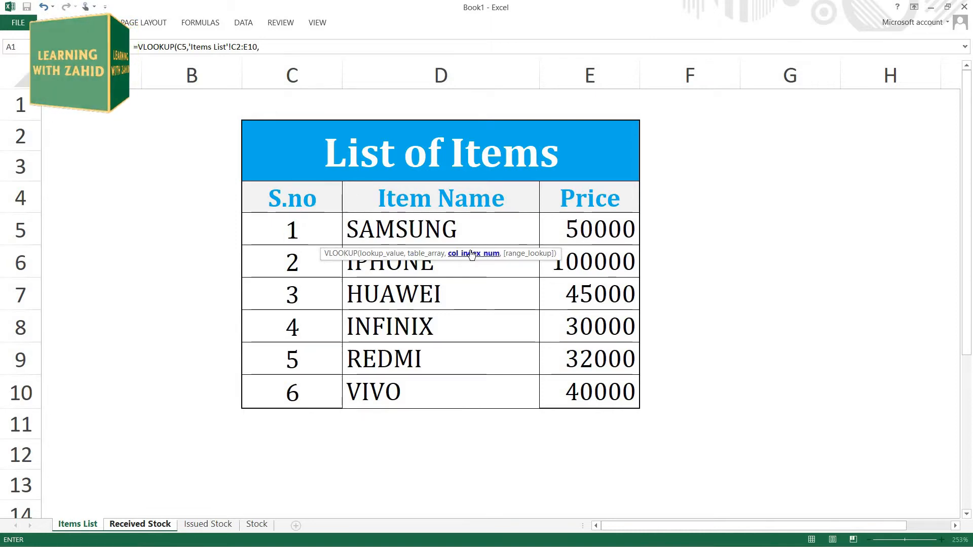
type("2")
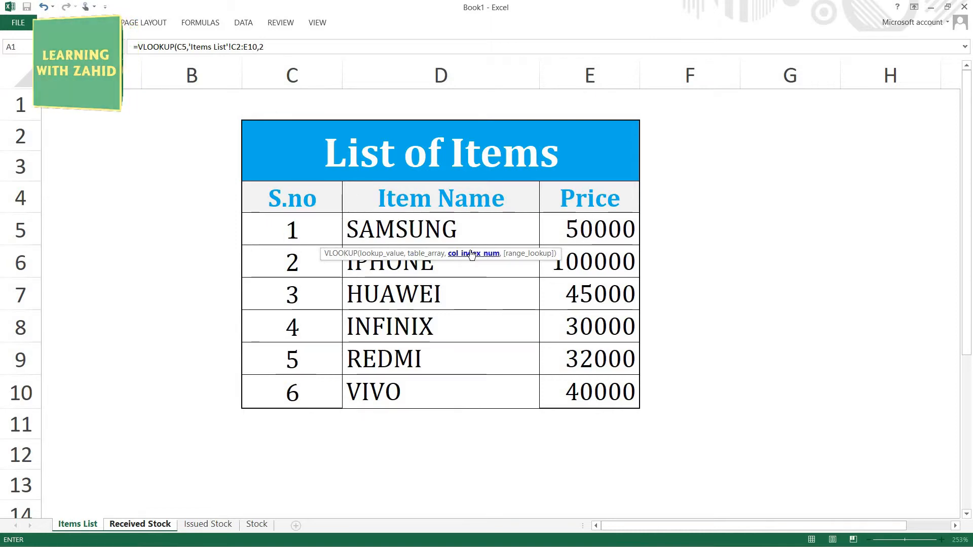
type(",")
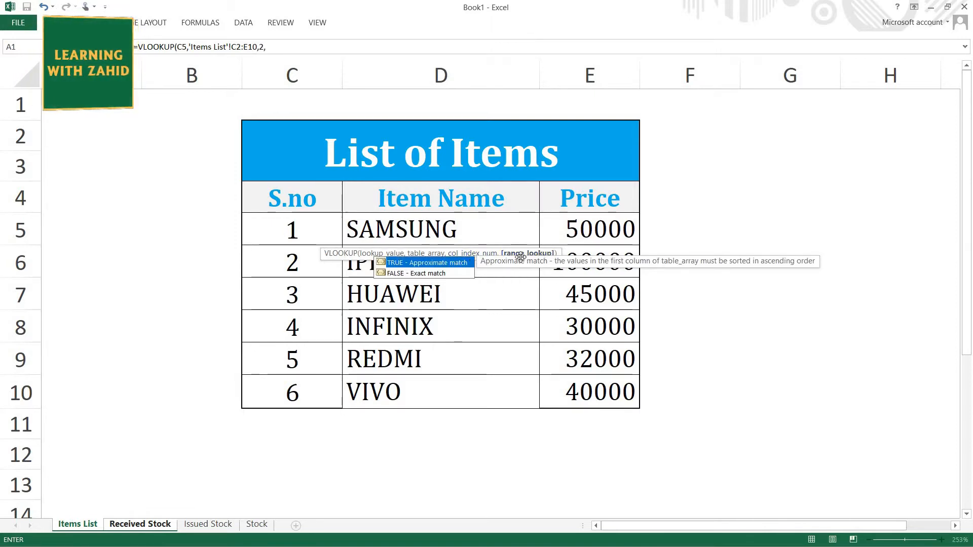
left_click(439, 273)
double_click(439, 272)
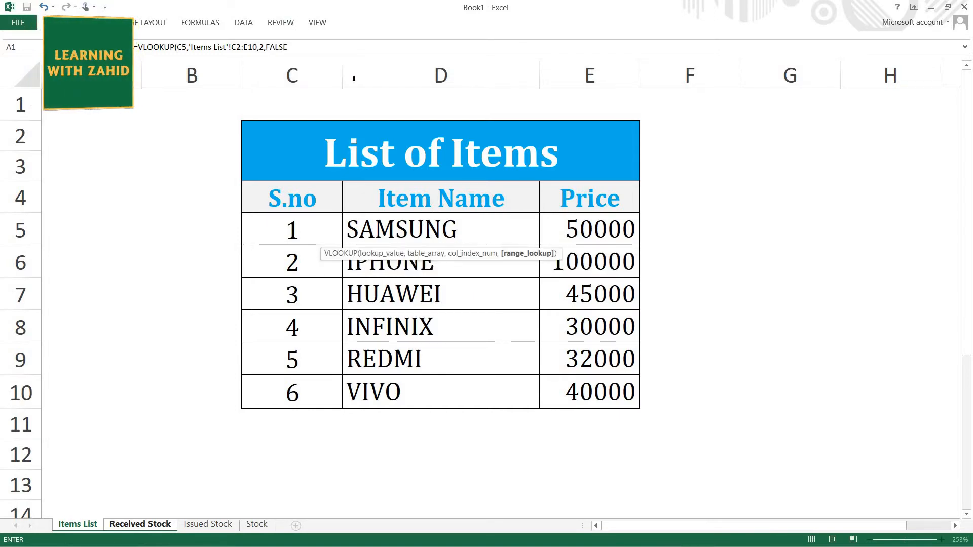
left_click(324, 42)
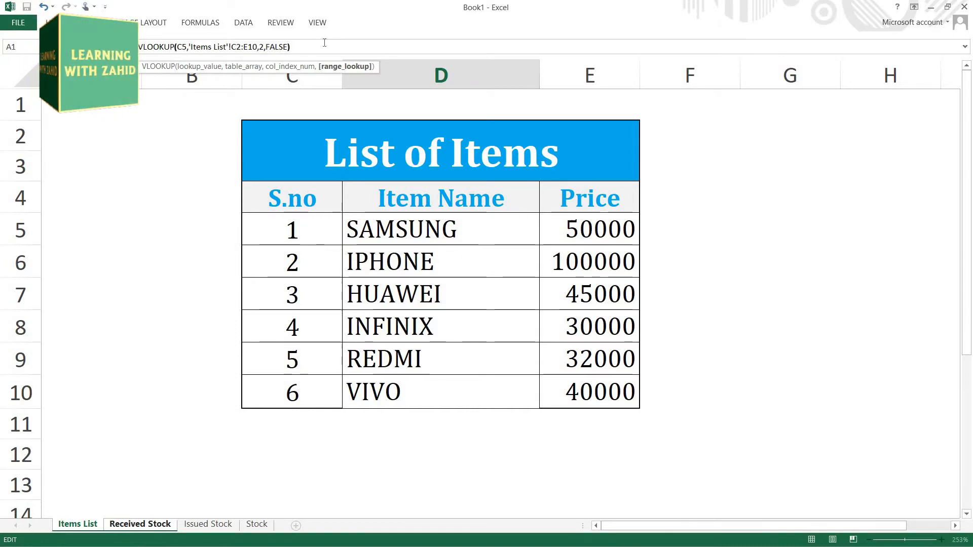
key("Return")
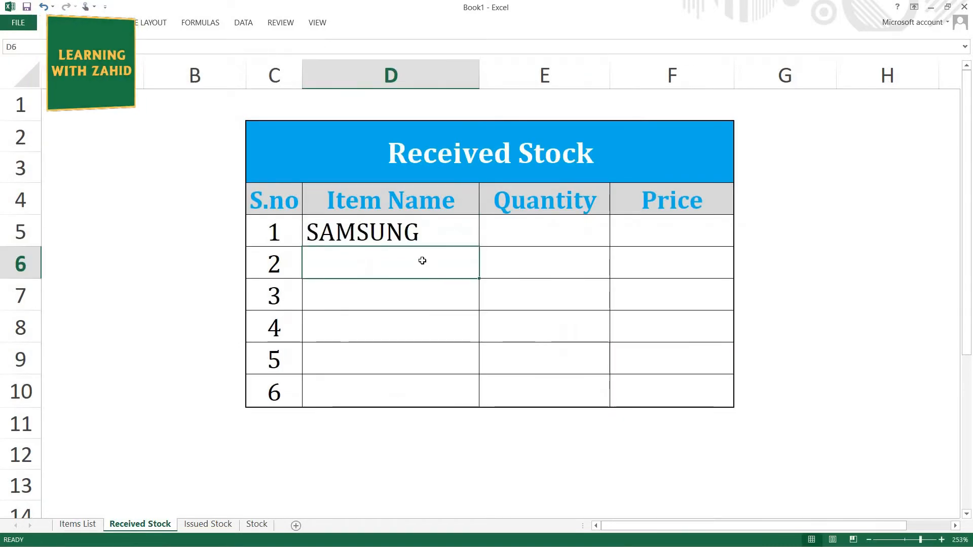
Step: Fill the item name formula from D5 down to D10
left_click(428, 242)
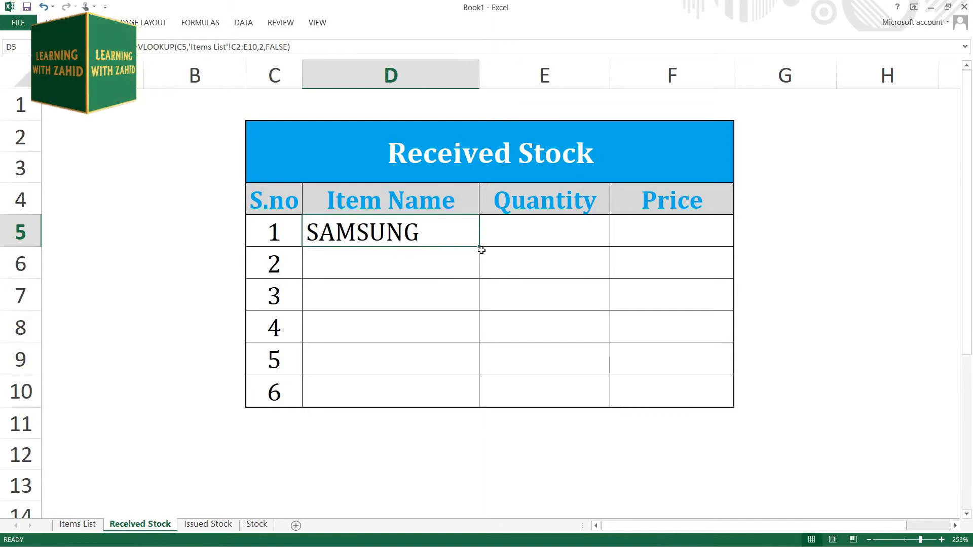
left_click_drag(479, 259, 482, 408)
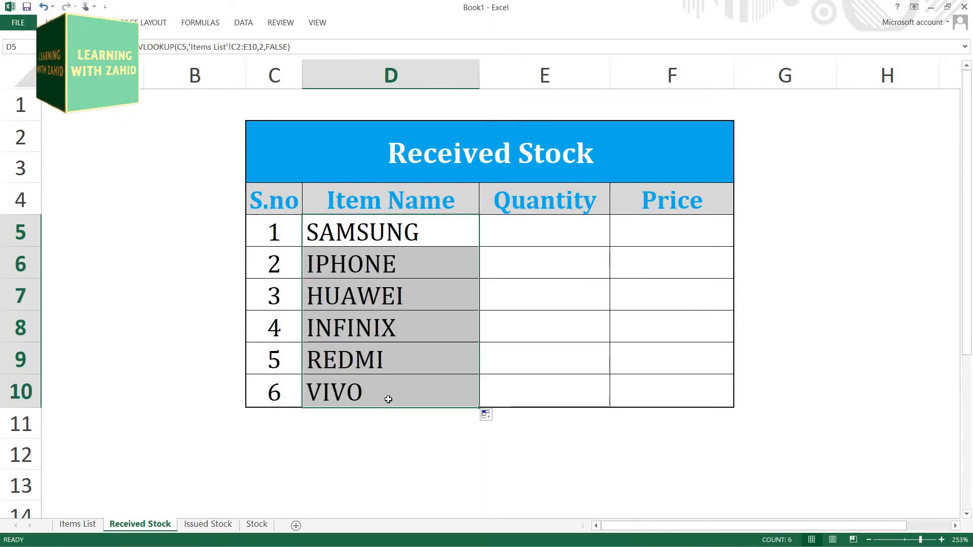
left_click(494, 454)
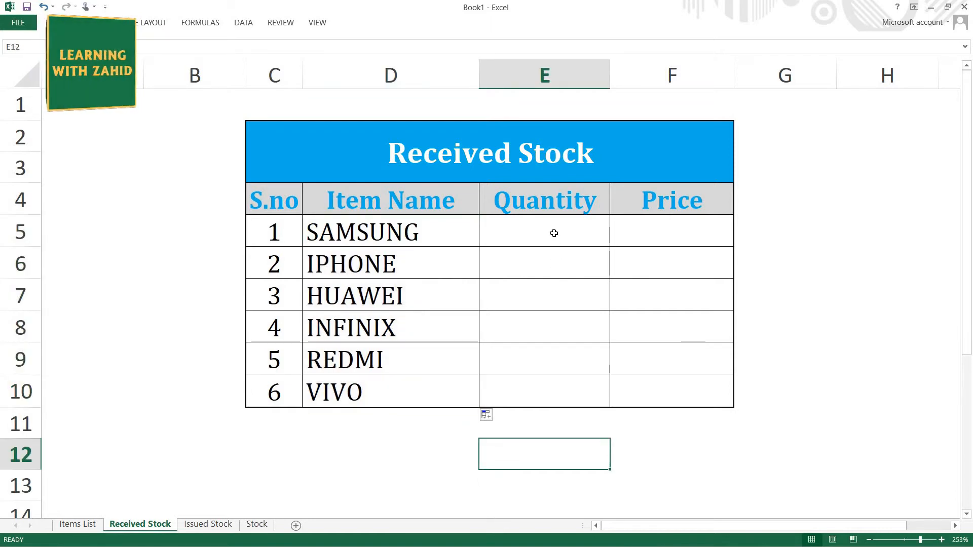
Step: Enter =VLOOKUP(C5,ITEMS,3,0) in Price cell F5 and fill the formula down to F10
left_click(655, 234)
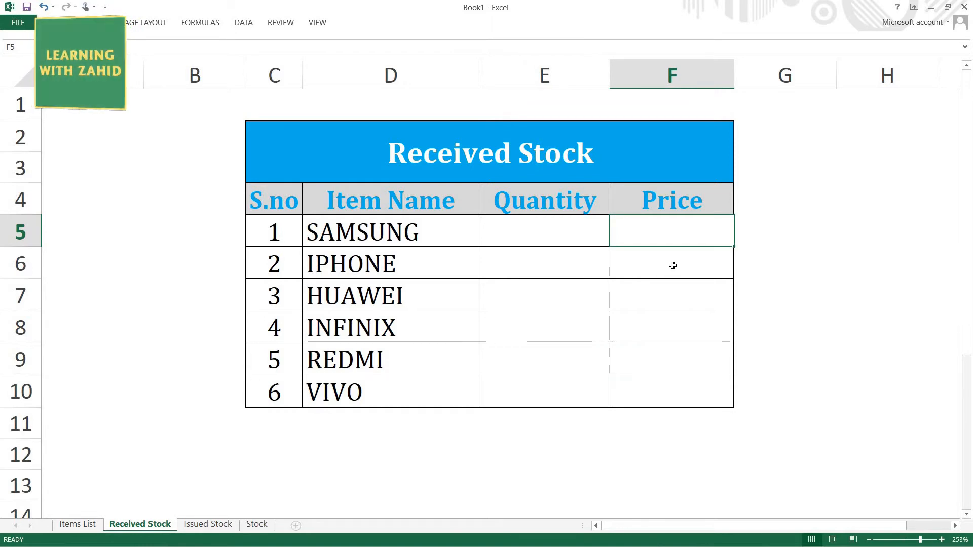
type("=VLOOKUP(")
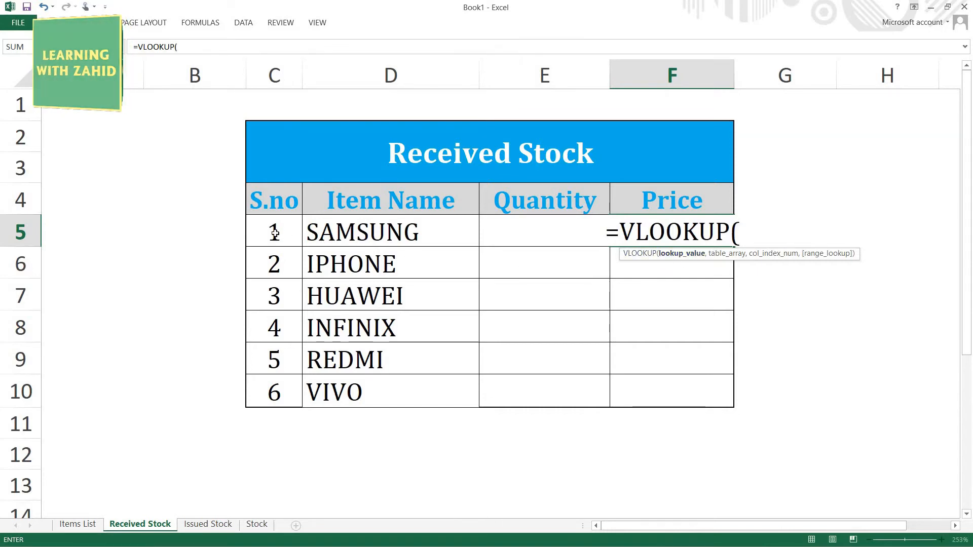
left_click(275, 234)
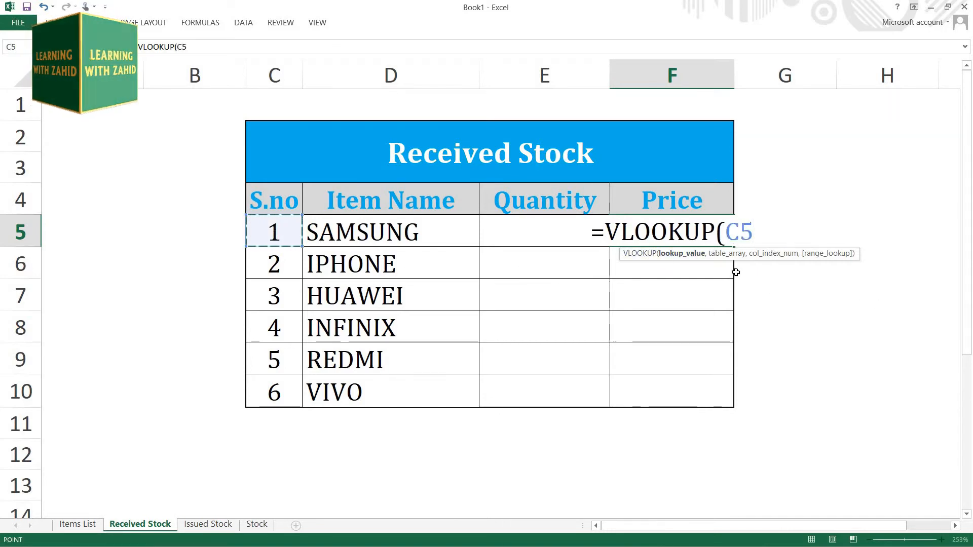
type(",")
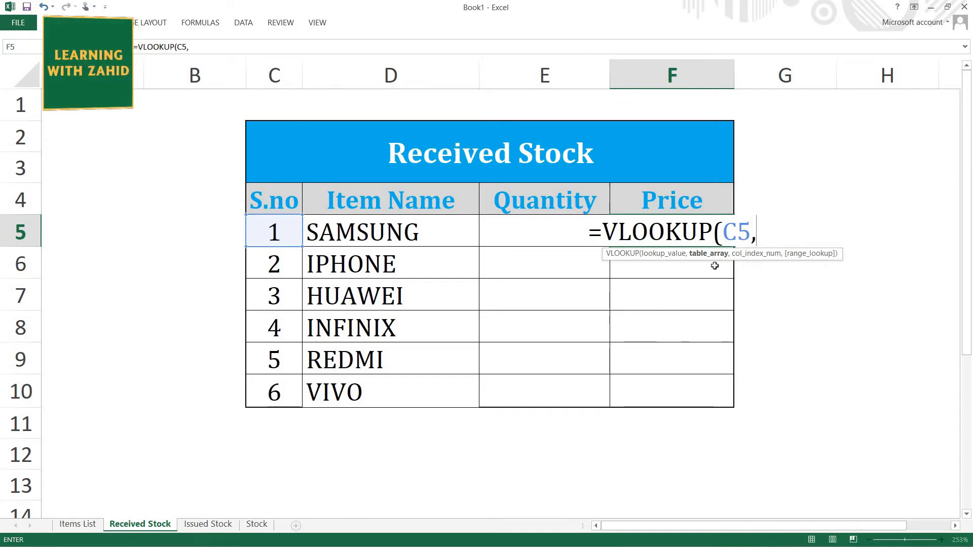
type("ITEMS")
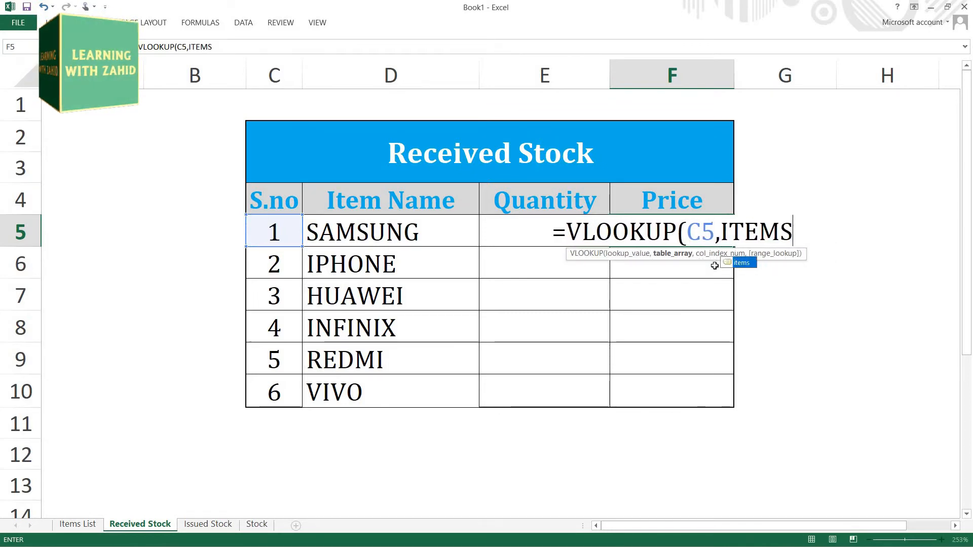
type(",")
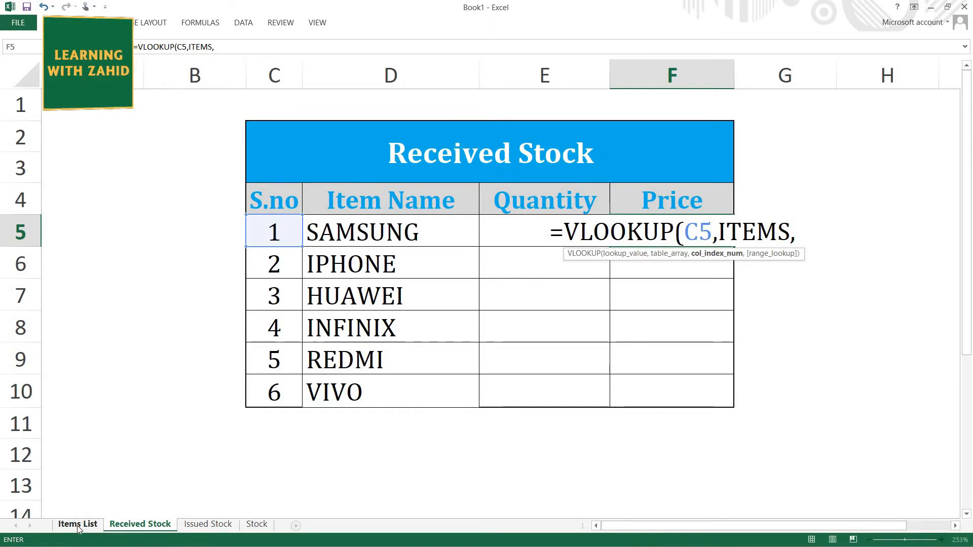
type("3")
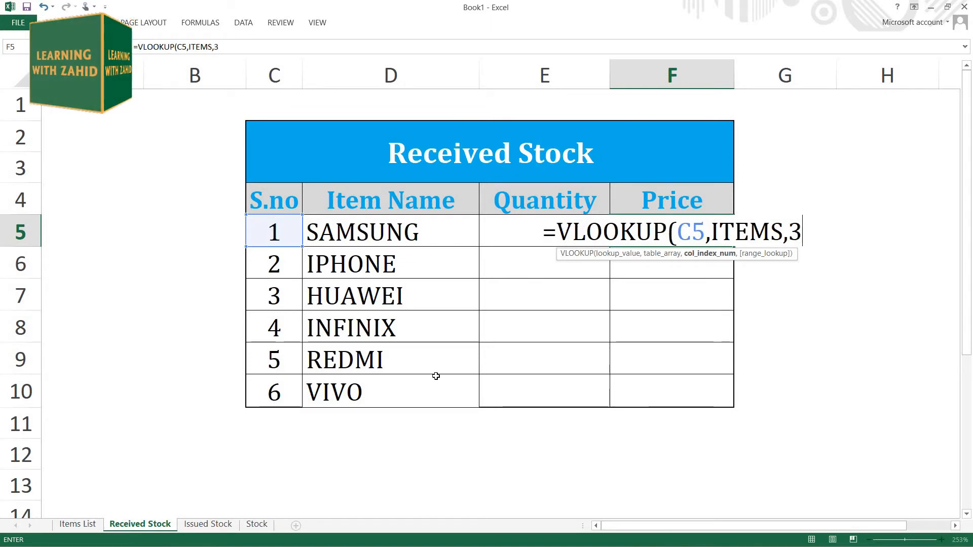
type(",")
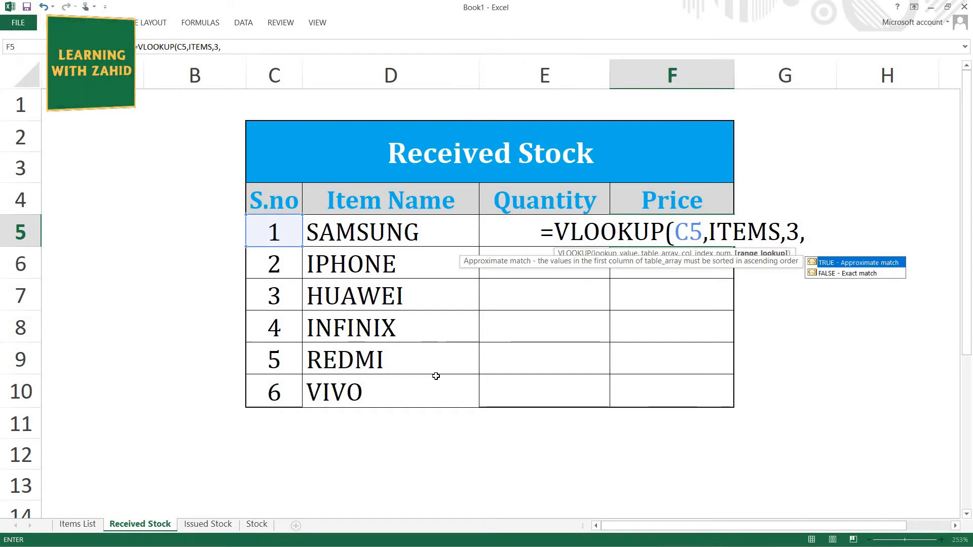
type("0)")
key("Return")
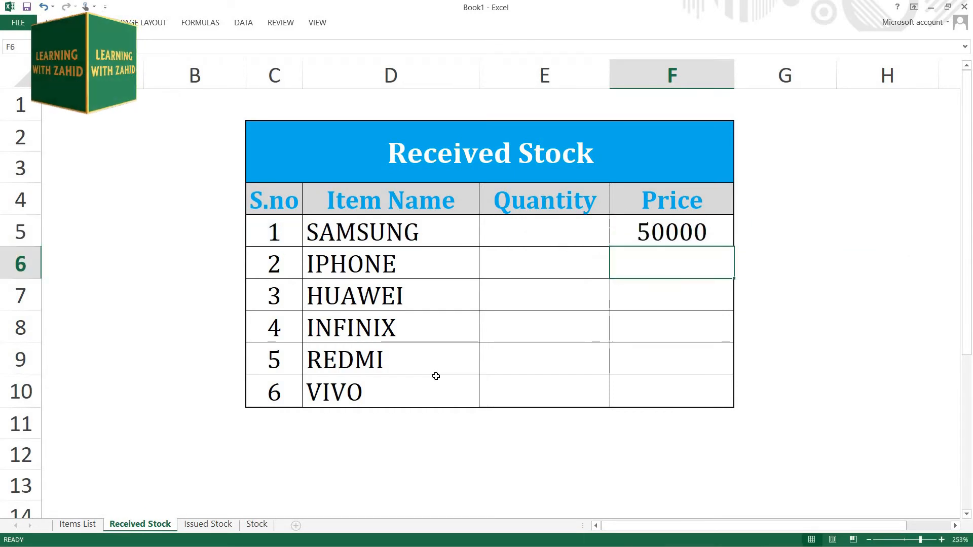
left_click(712, 236)
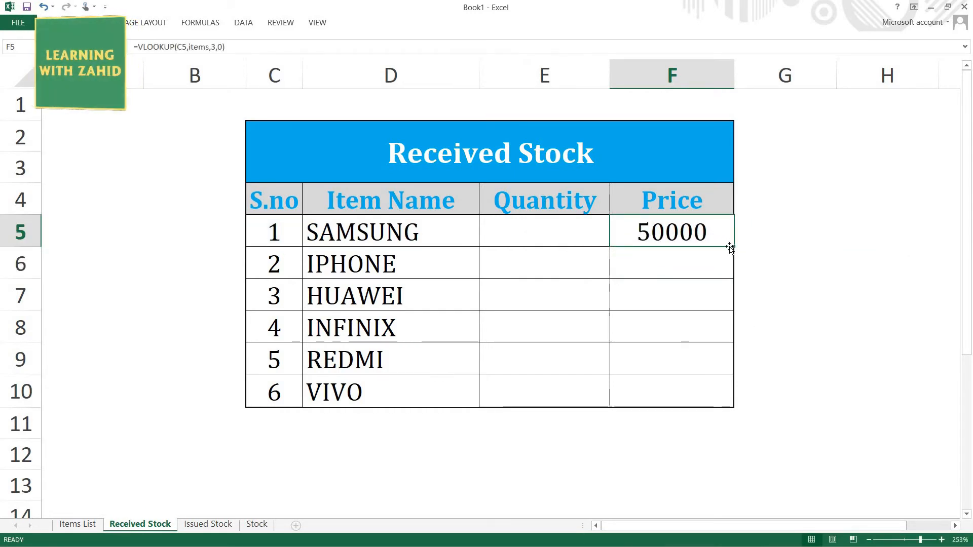
double_click(735, 247)
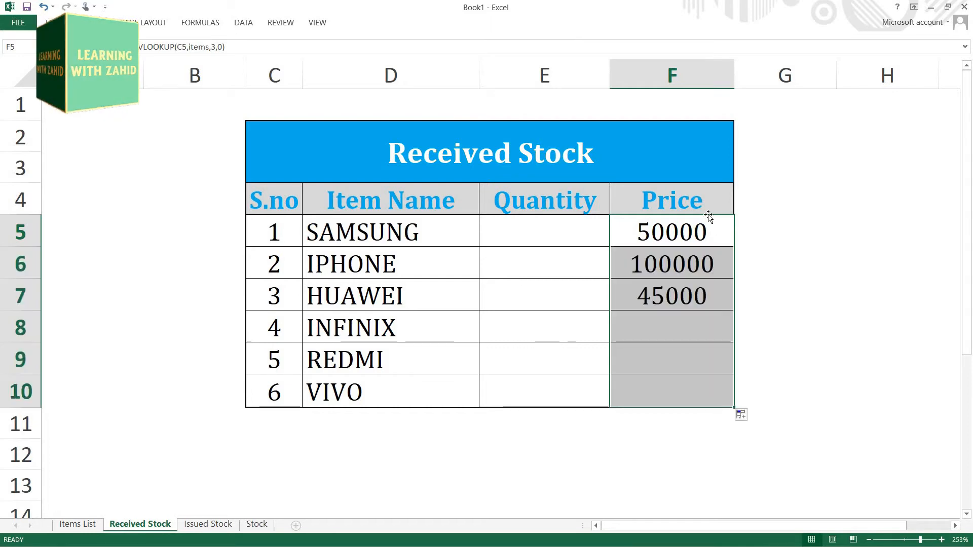
Step: Enter the received quantities 50, 30, 50, 60, 80 and 100 in cells E5 to E10
left_click(560, 235)
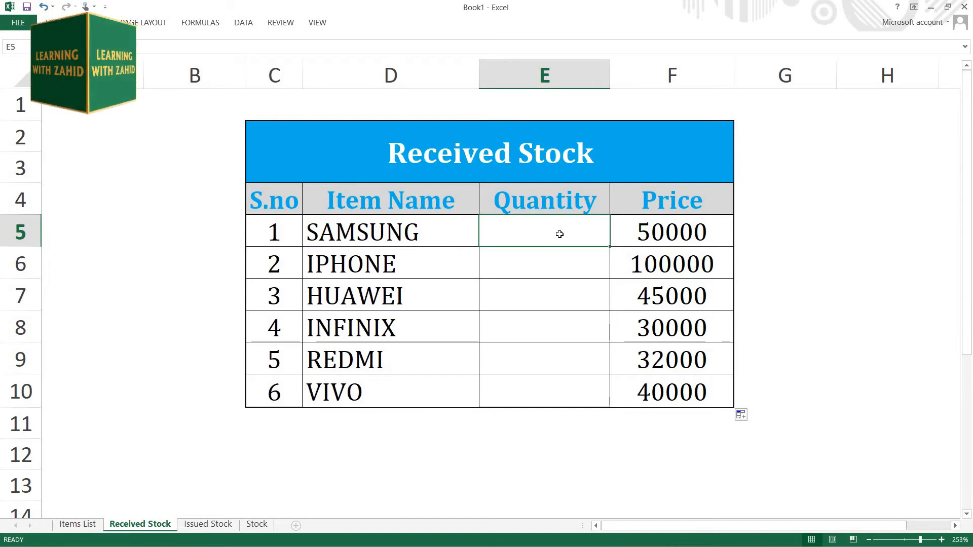
type("50")
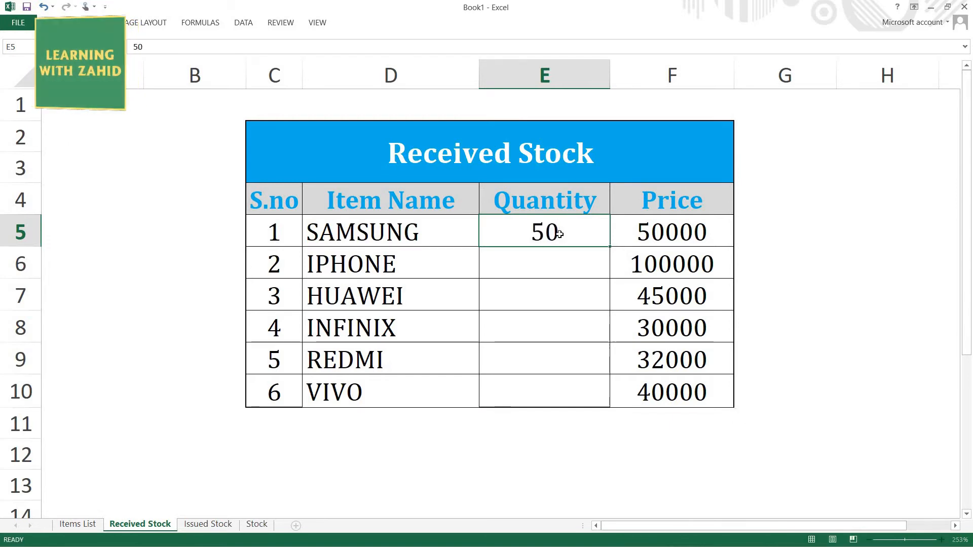
key("Return")
type("30")
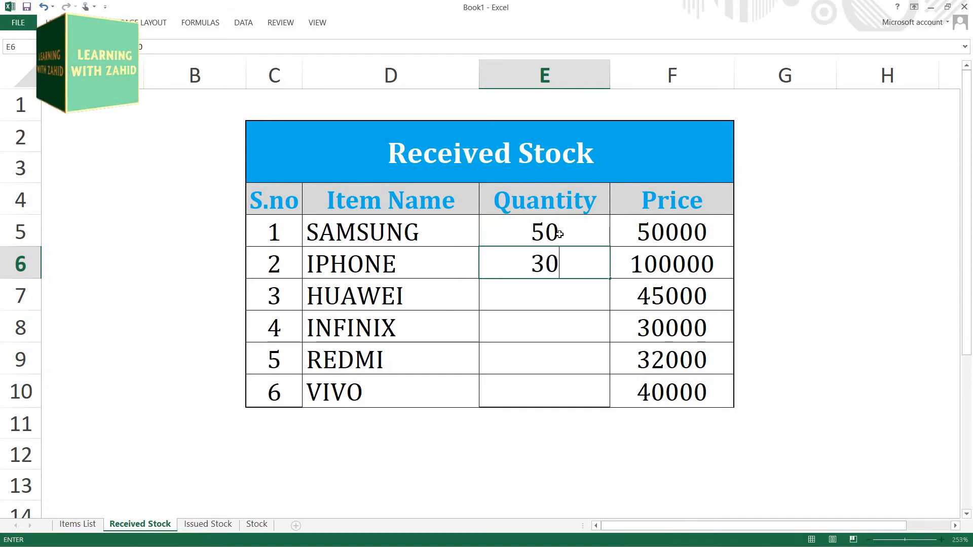
key("Return")
type("50")
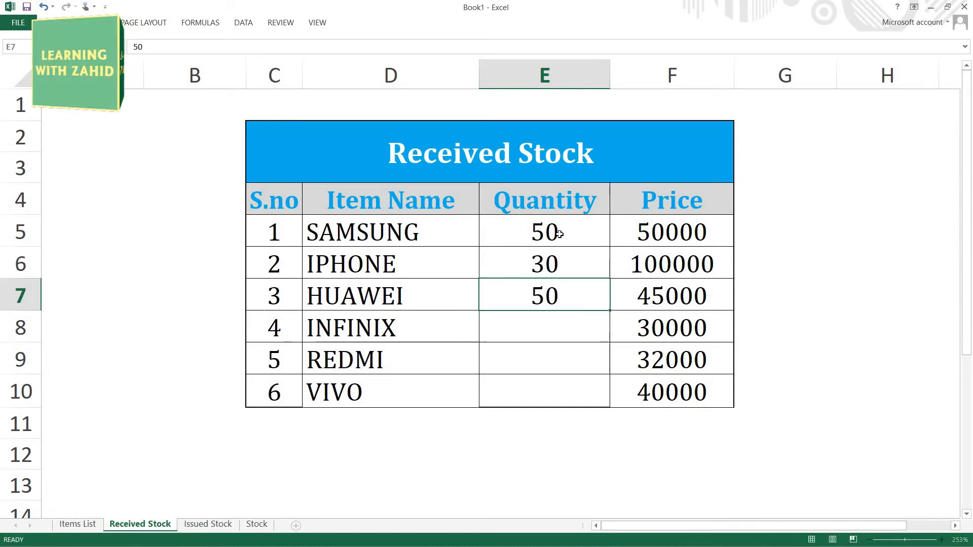
key("Return")
type("60")
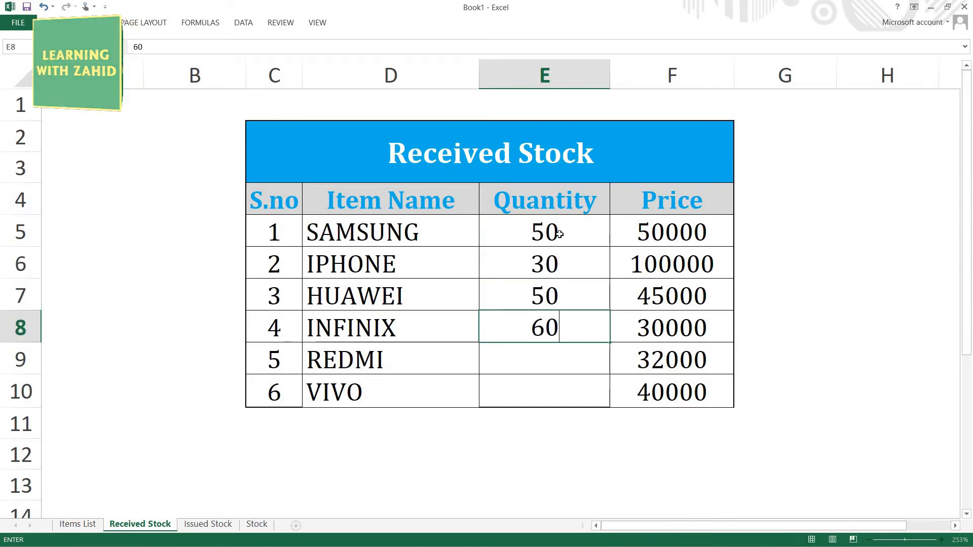
key("Return")
type("80")
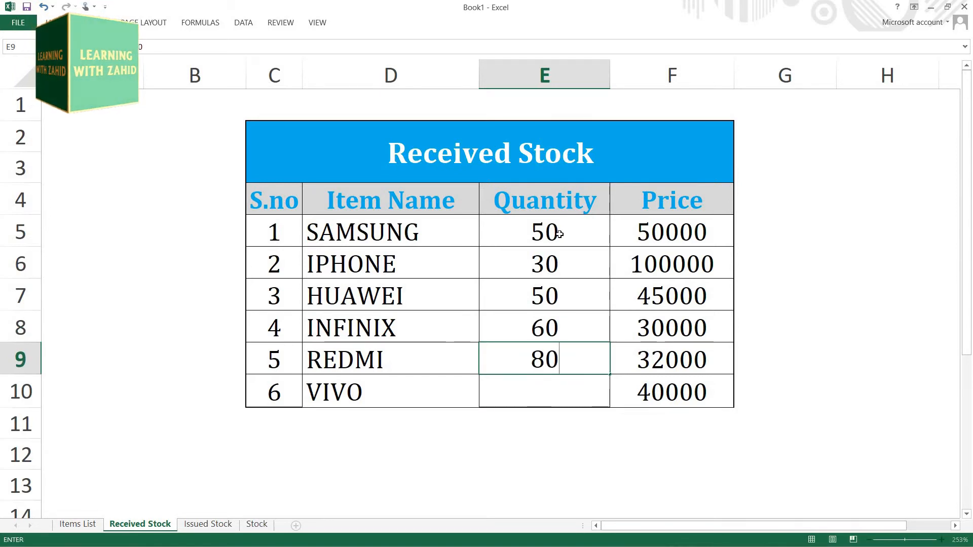
key("Return")
type("100")
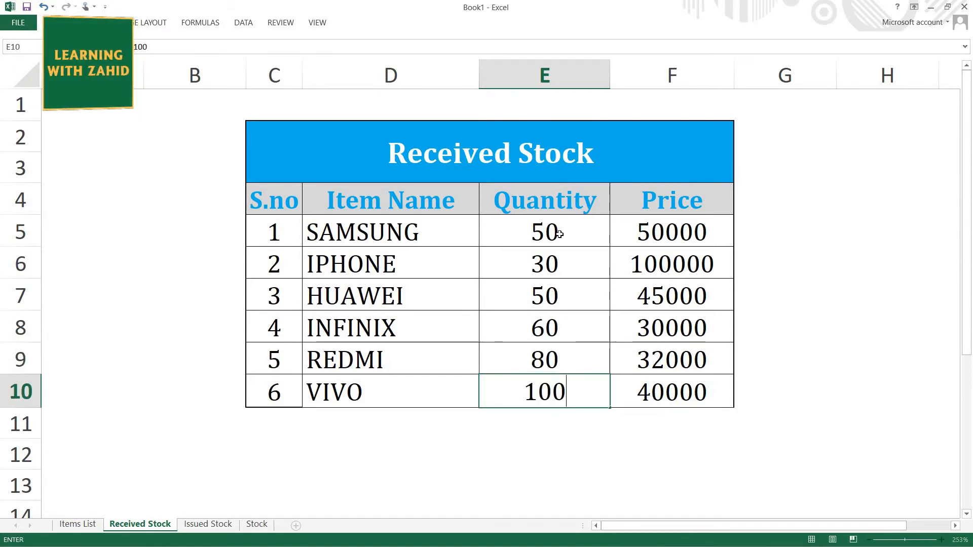
key("Return")
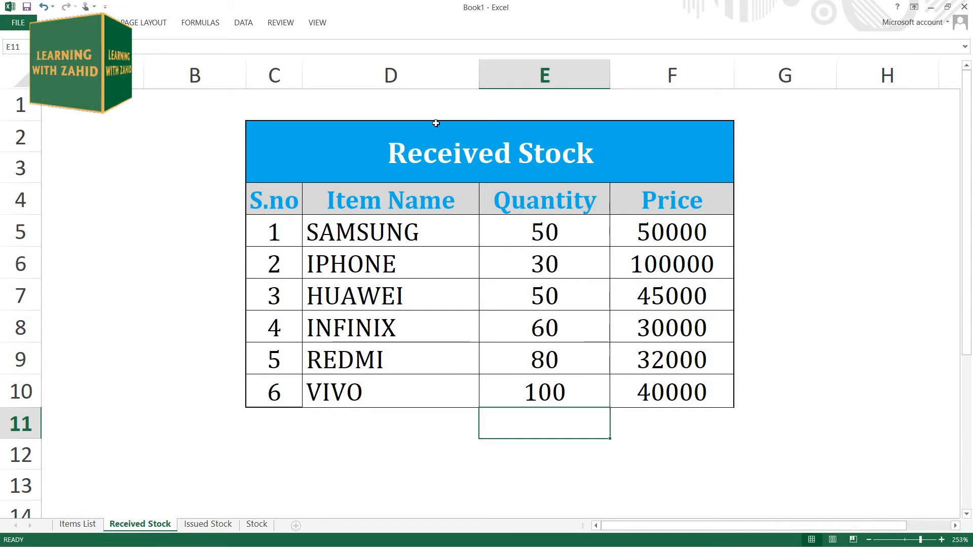
Step: Go to the Issued Stock sheet and select the first Item Name cell, D5
left_click(218, 526)
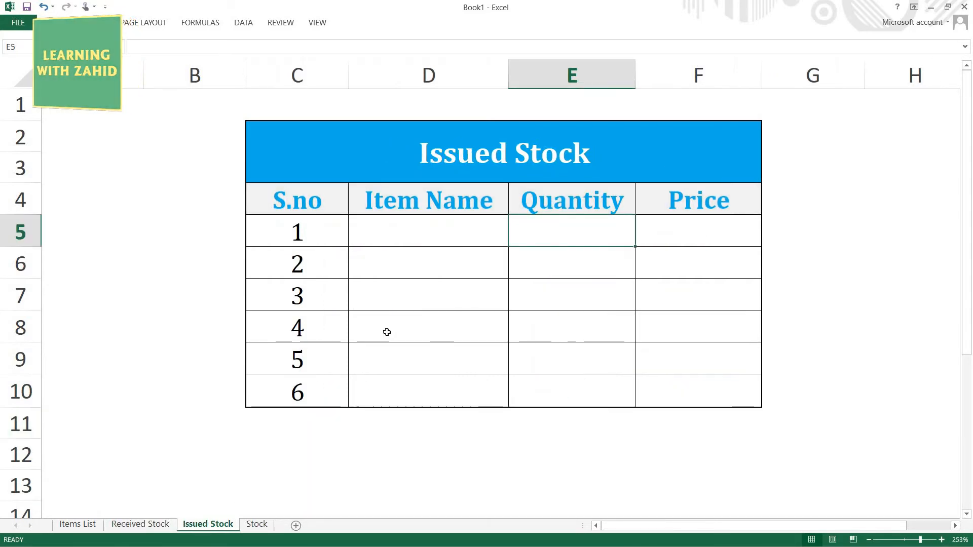
left_click(418, 234)
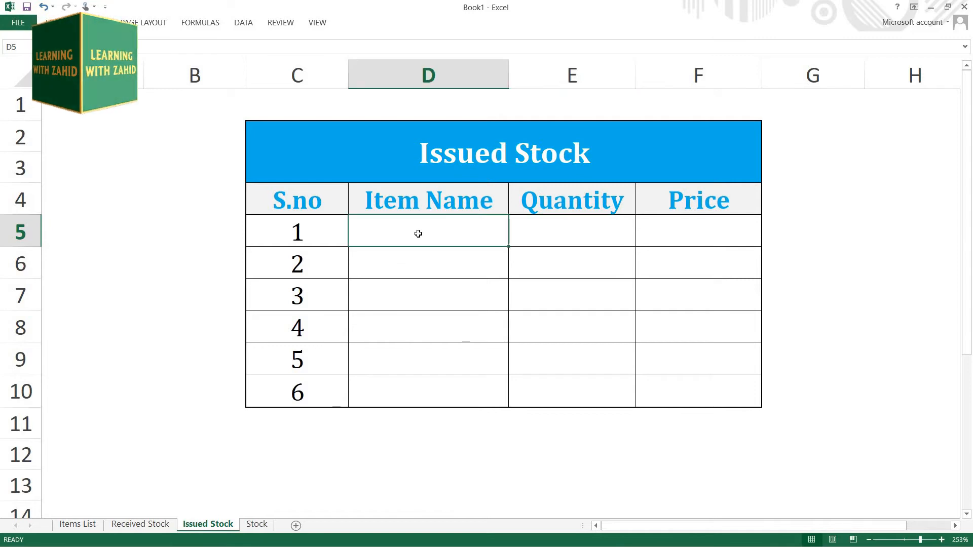
type("=VLOO")
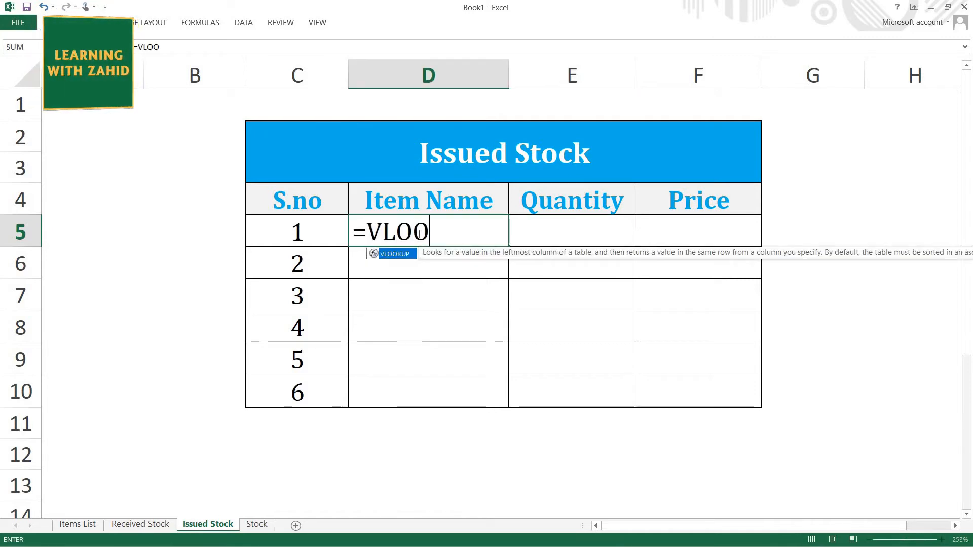
key("Return")
double_click(418, 233)
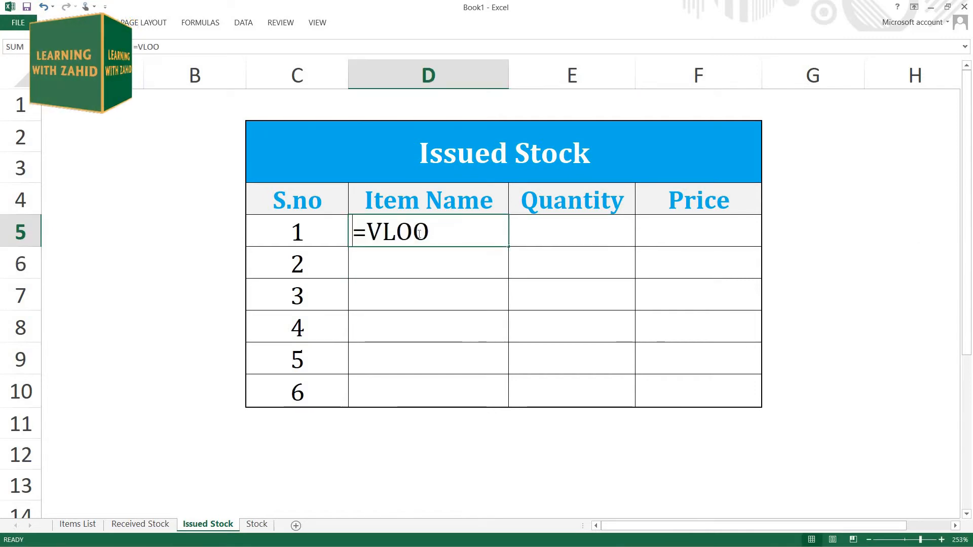
key("BackSpace")
key("BackSpace")
key("BackSpace")
key("BackSpace")
key("BackSpace")
Step: Start a VLOOKUP in D5 with C5 as lookup value and the named range items as table array
type("=VLO")
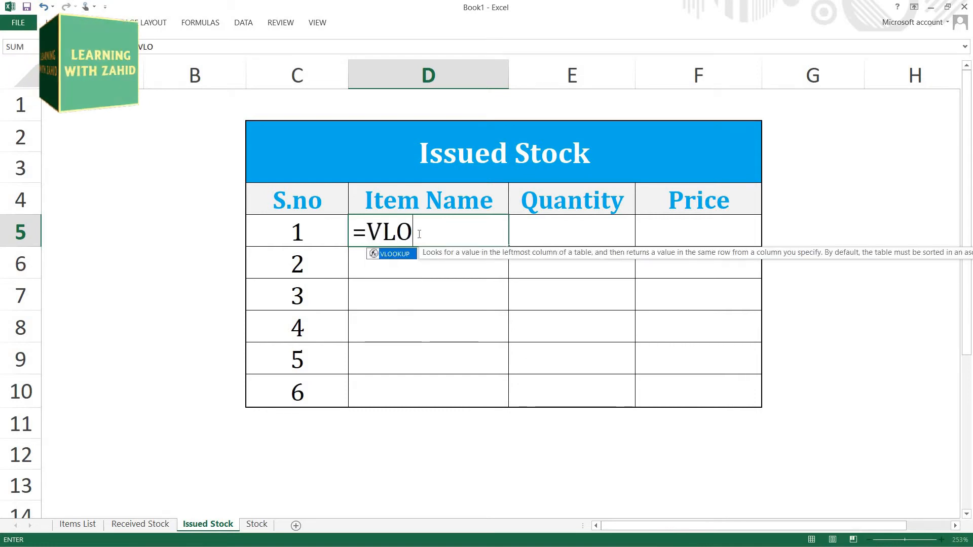
key("Tab")
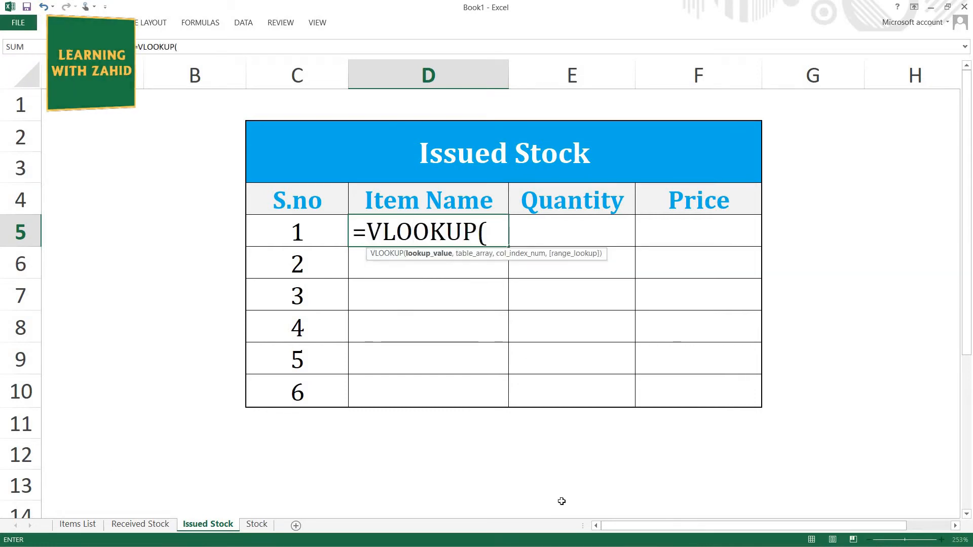
left_click(319, 242)
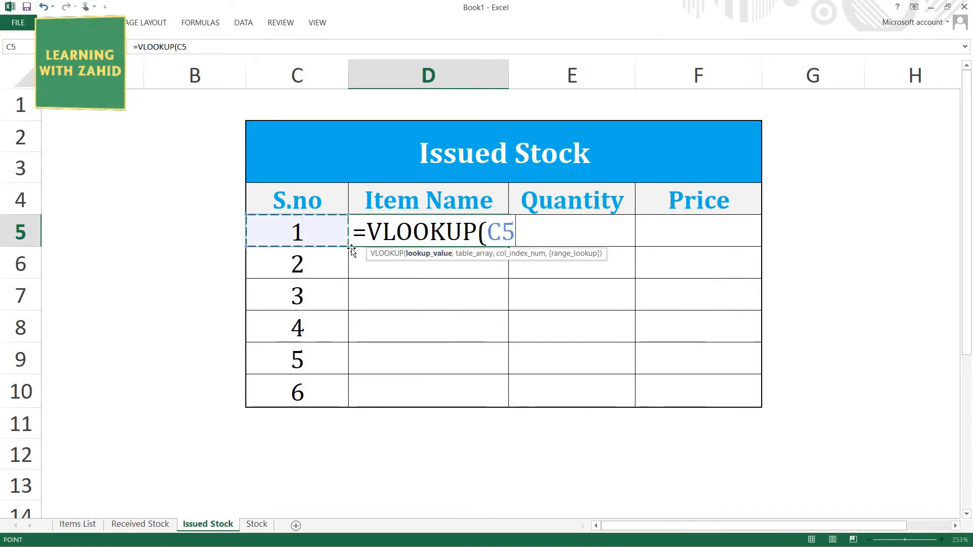
type(",")
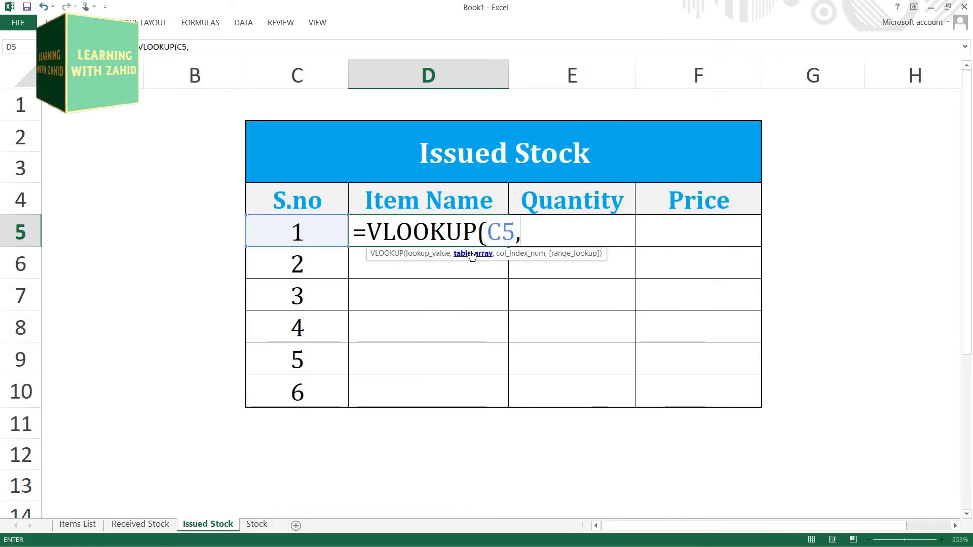
type("ITEM")
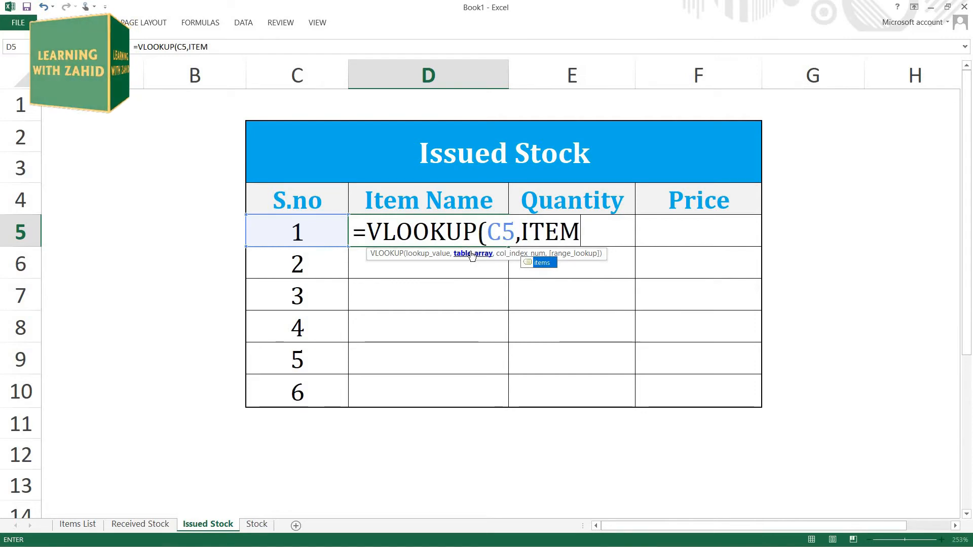
key("Tab")
type(",")
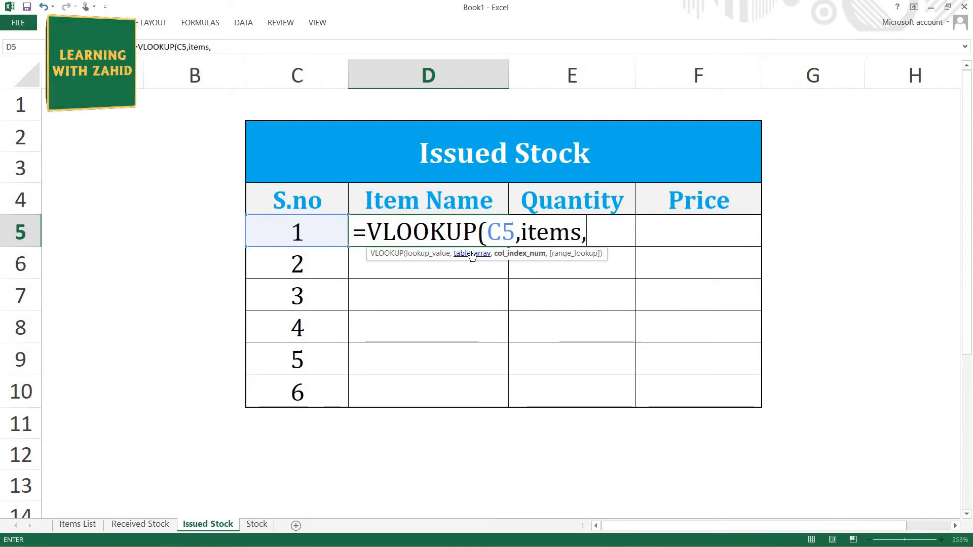
type("2,")
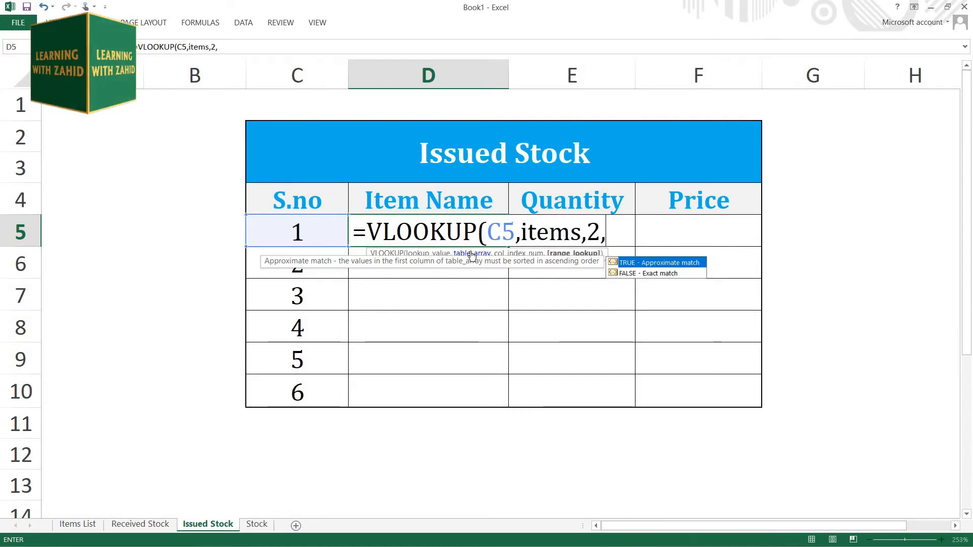
type("0")
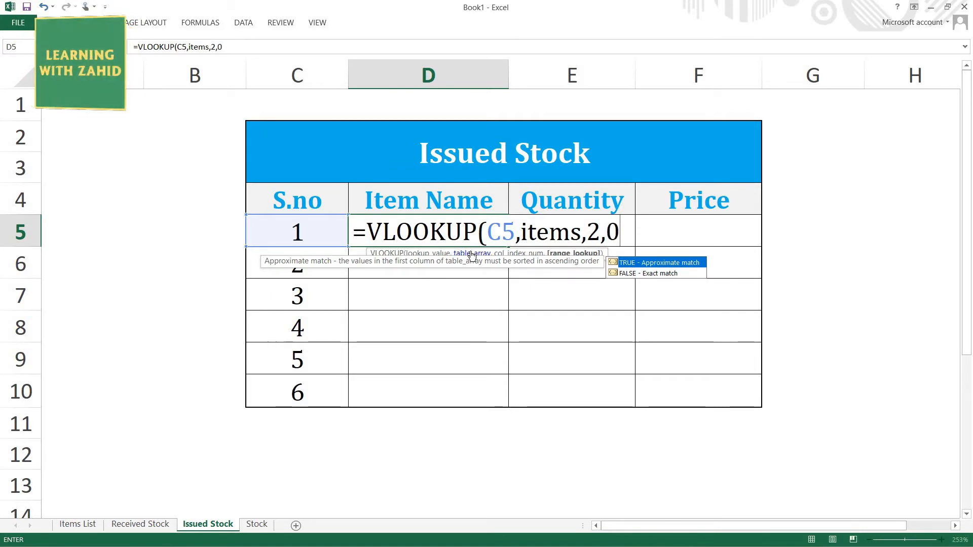
Step: Complete the item name VLOOKUP with column index 2 and match type 0, and fill it down to D10
key("Return")
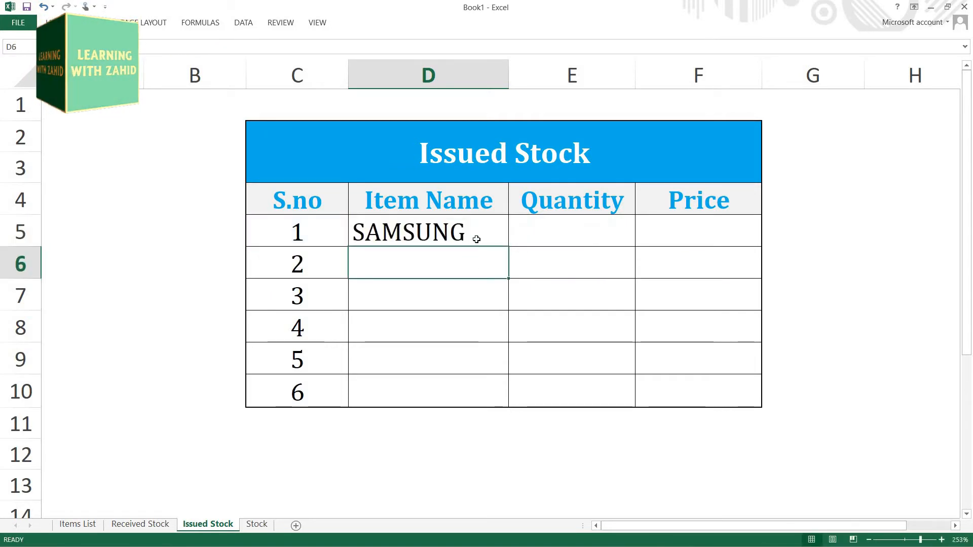
left_click(476, 239)
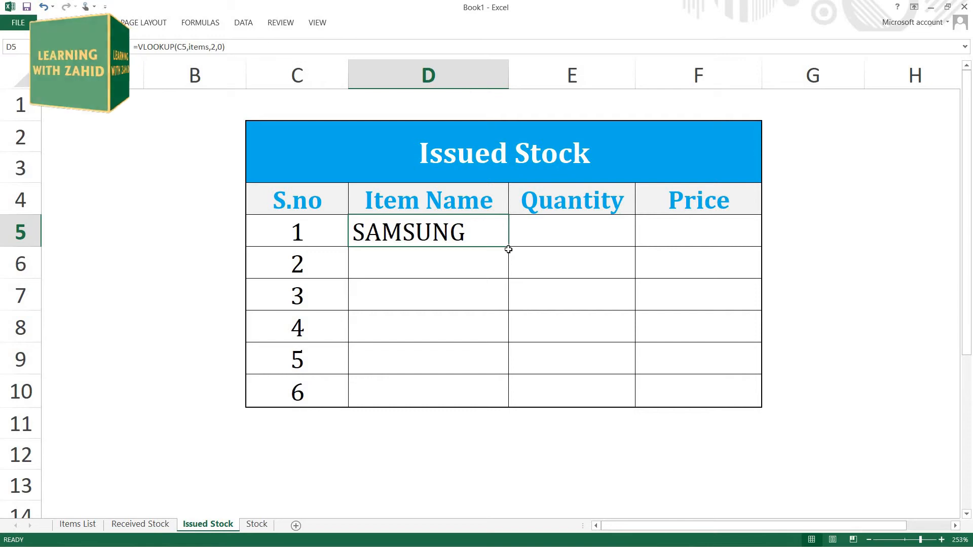
double_click(508, 247)
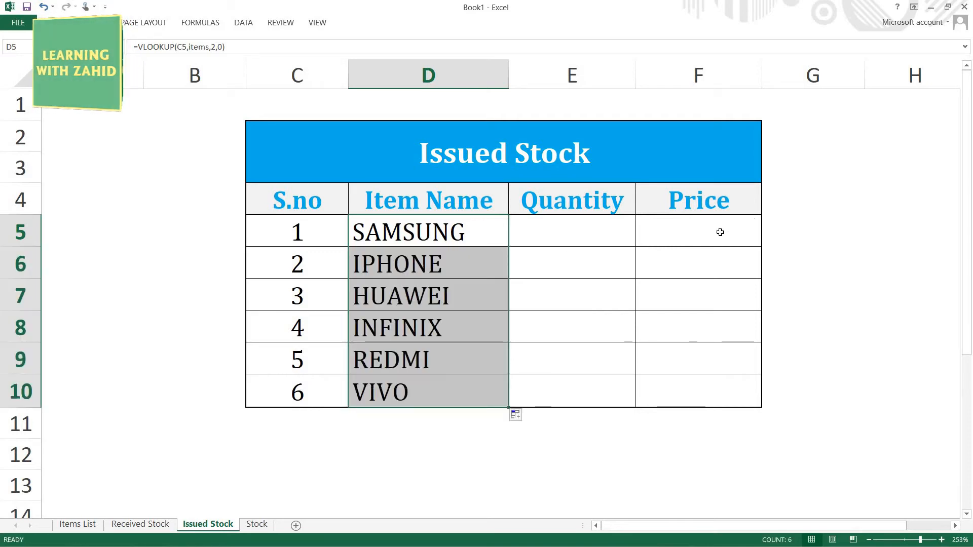
Step: Enter =VLOOKUP(C5,items,3,0) in Price cell F5 of the Issued Stock sheet and fill the formula down to F10
left_click(721, 232)
type("=VLOOKUP(")
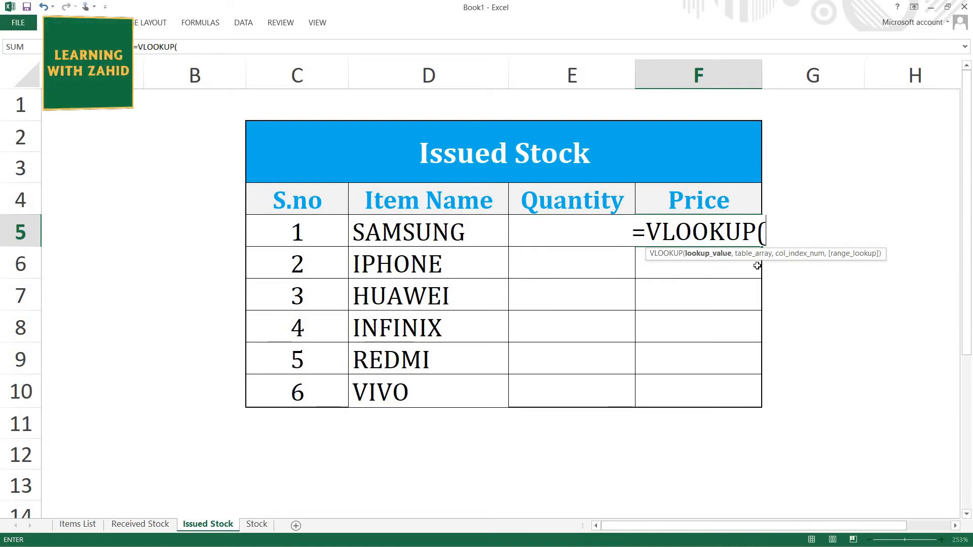
left_click(295, 238)
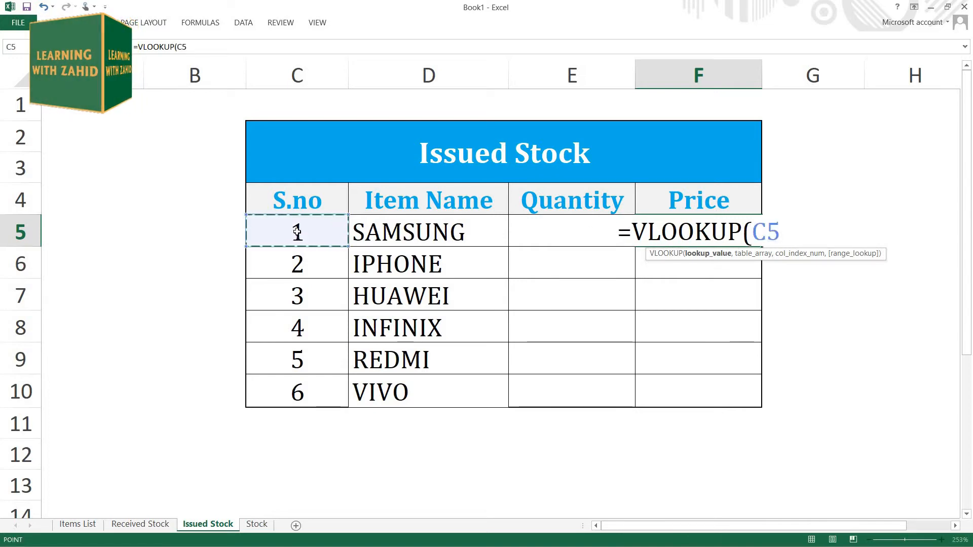
type(",ITEM")
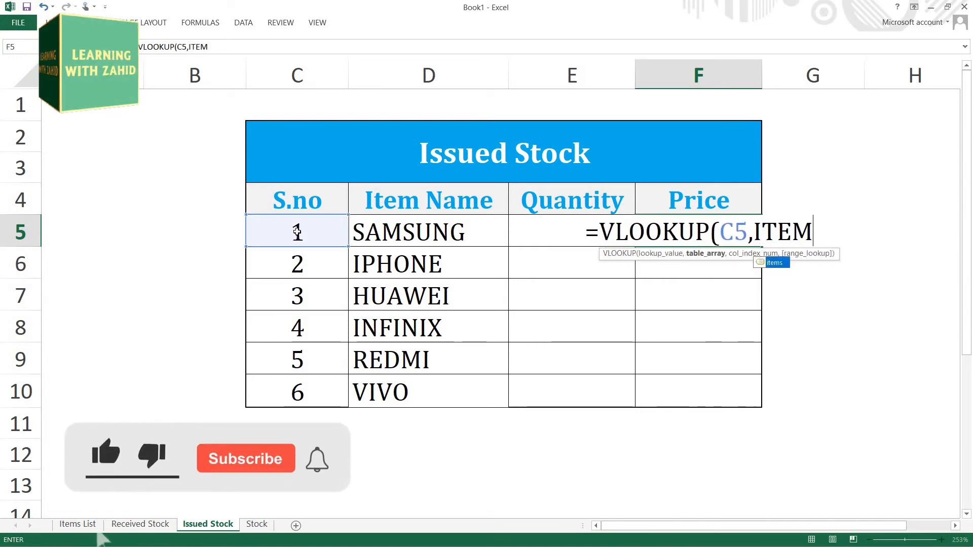
key("Tab")
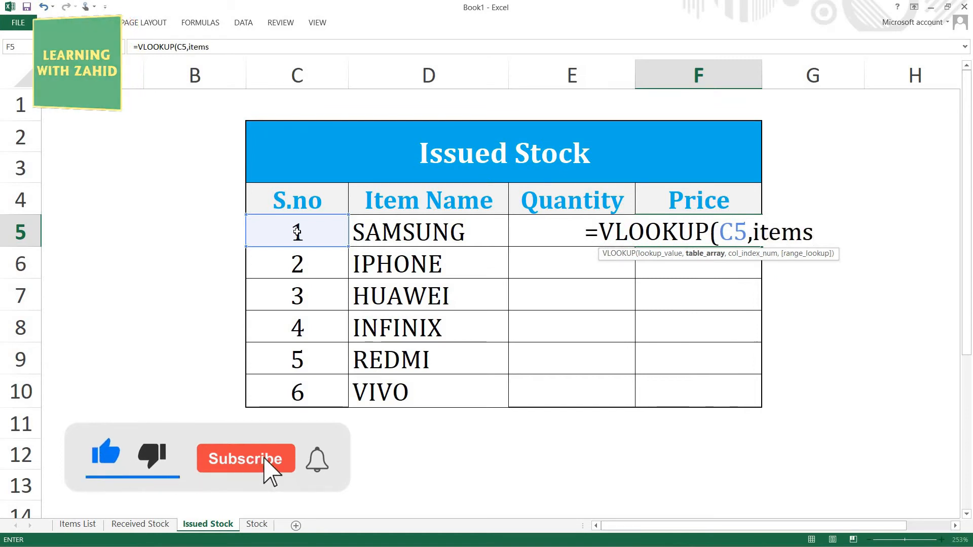
type(",3")
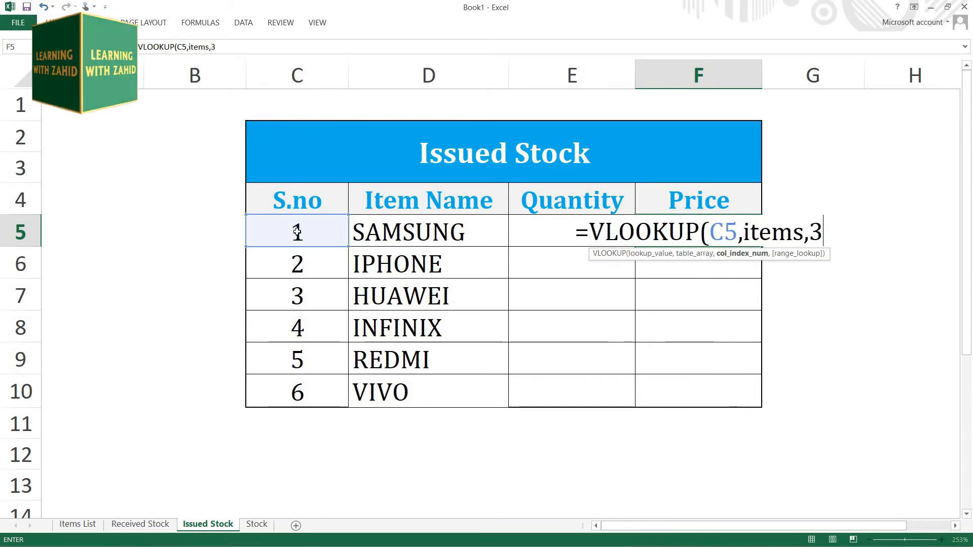
type(",0")
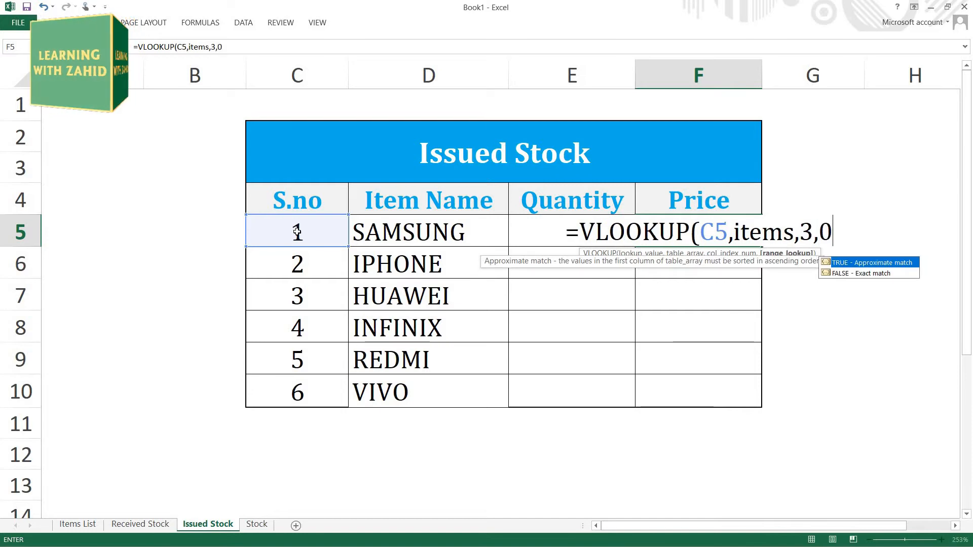
key("Return")
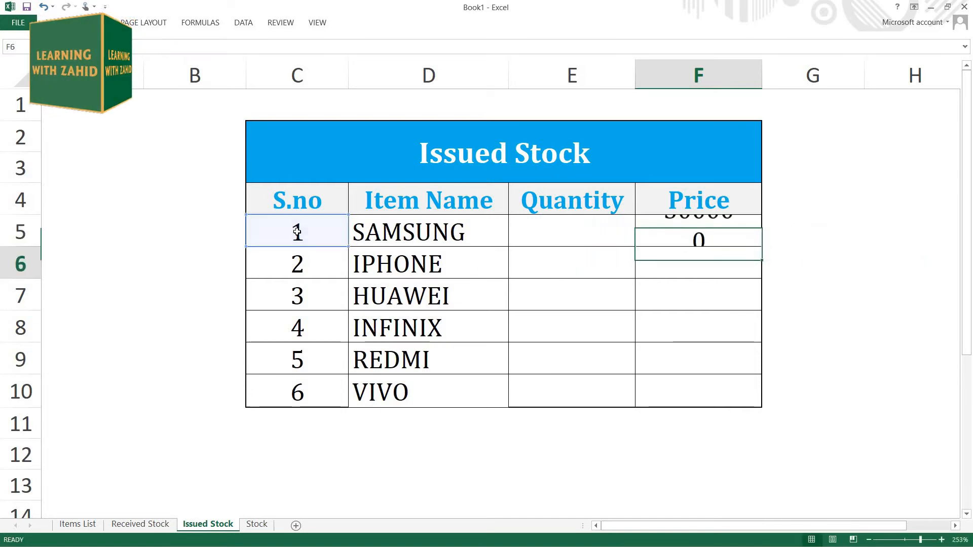
left_click(751, 244)
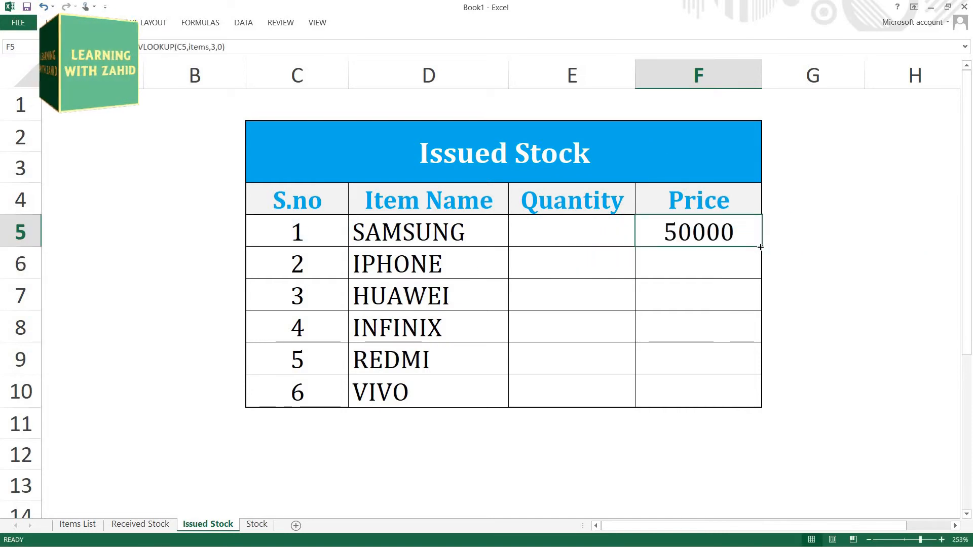
left_click_drag(761, 246, 764, 408)
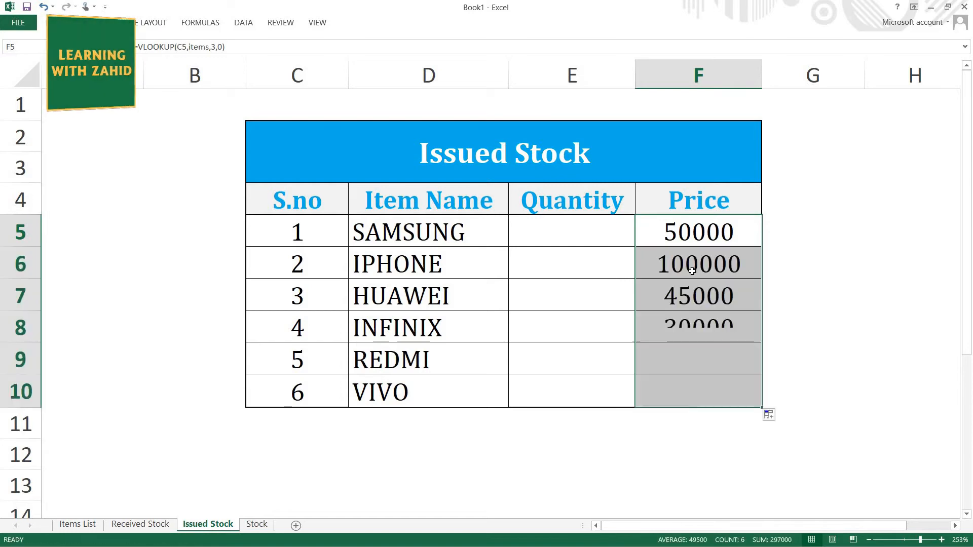
Step: Enter 30 as the issued quantity for SAMSUNG in E5
left_click(586, 233)
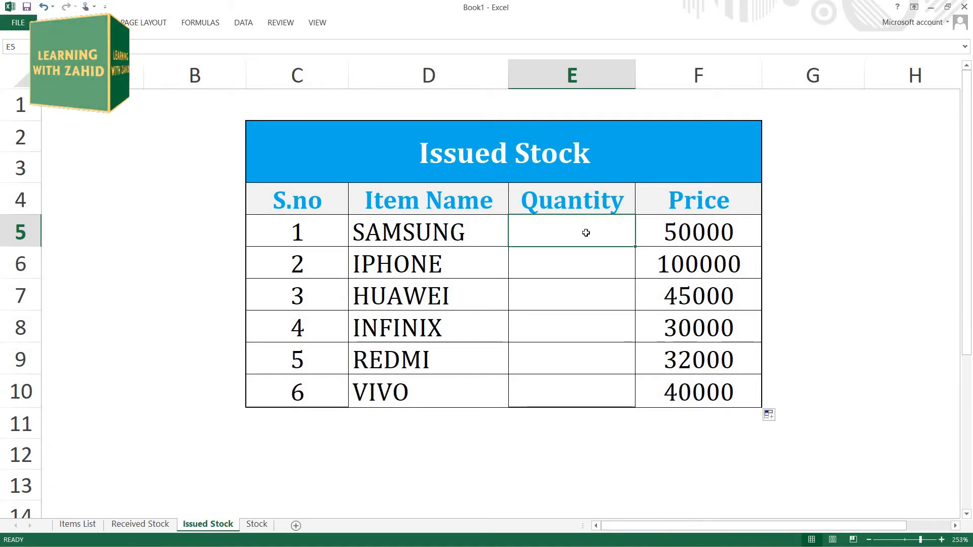
type("30")
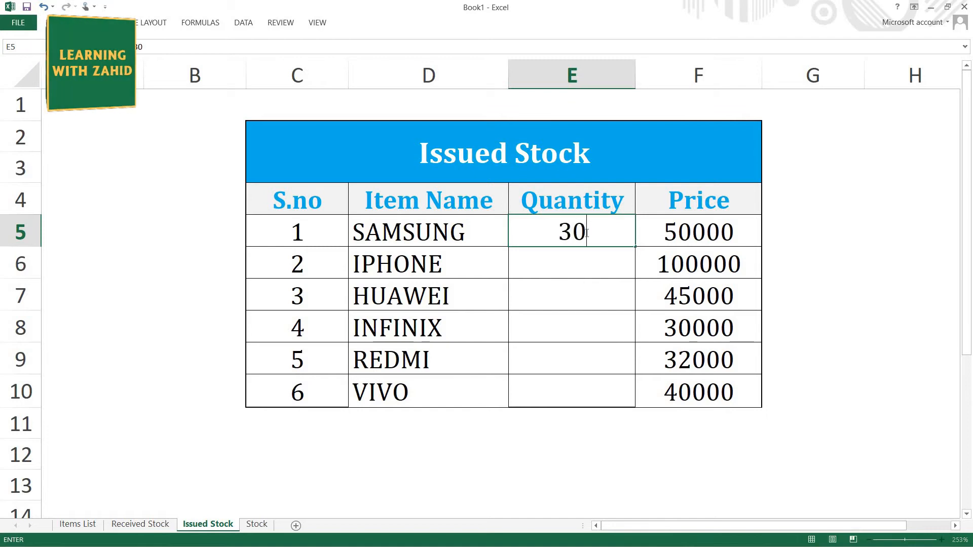
key("Return")
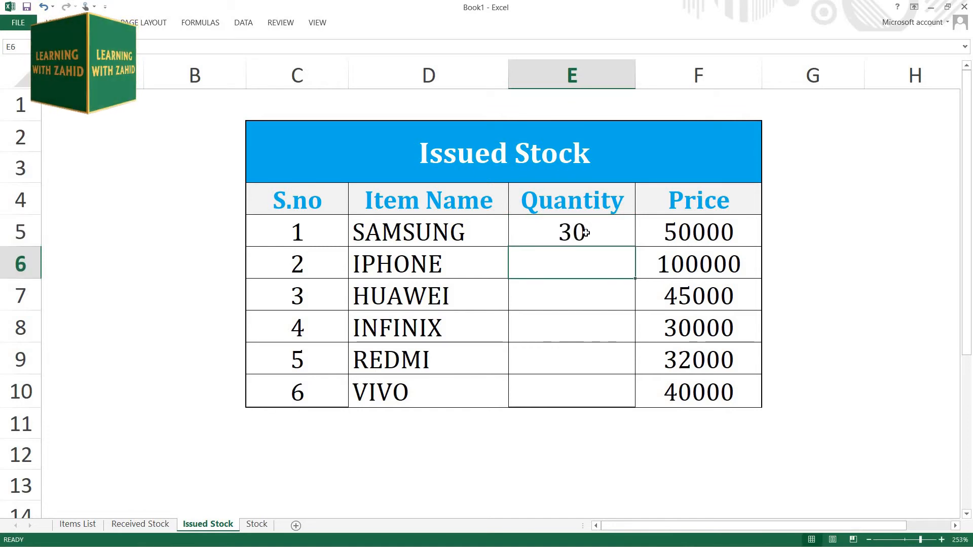
Step: Enter the remaining issued quantities 25, 35, 50, 30 and 60 in E6 to E10 for IPHONE through VIVO
type("25")
key("Return")
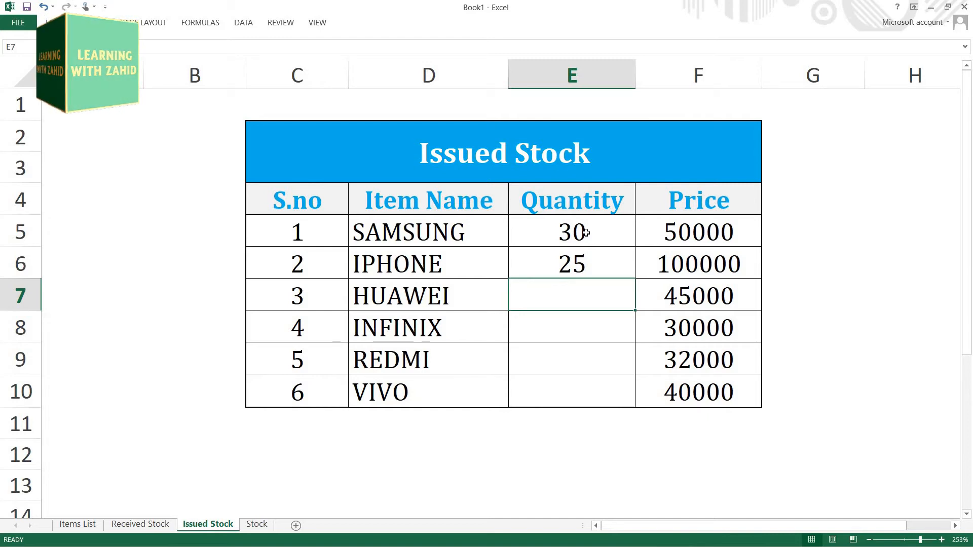
type("35")
key("Return")
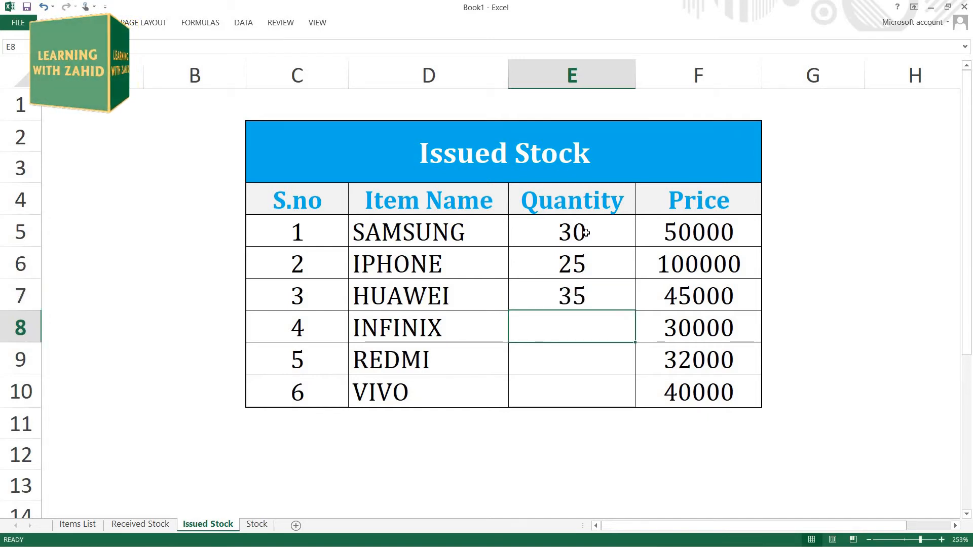
type("50")
key("Return")
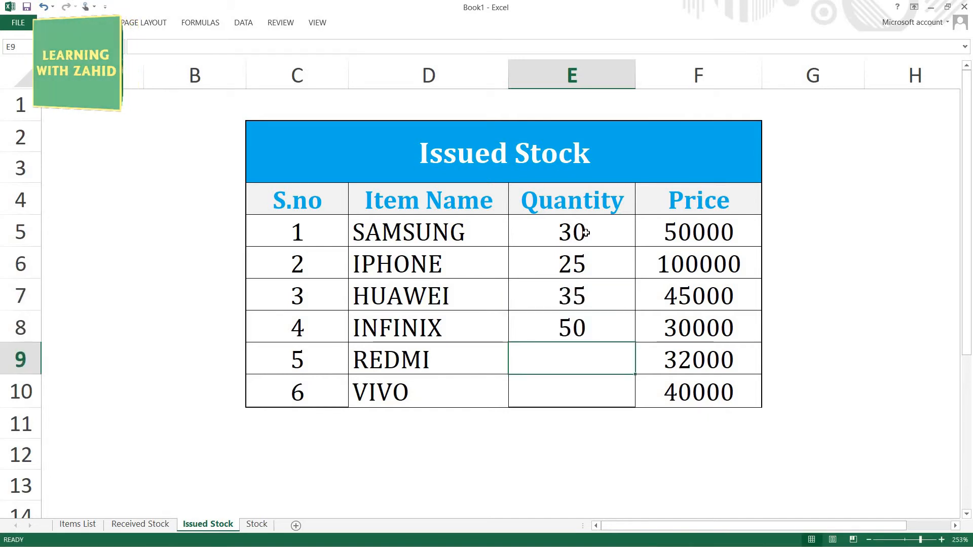
type("30")
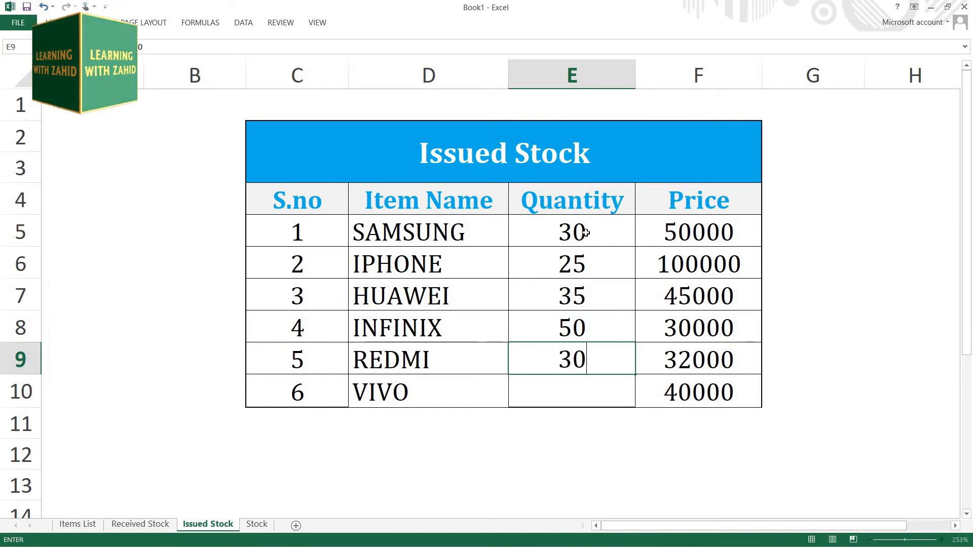
key("Return")
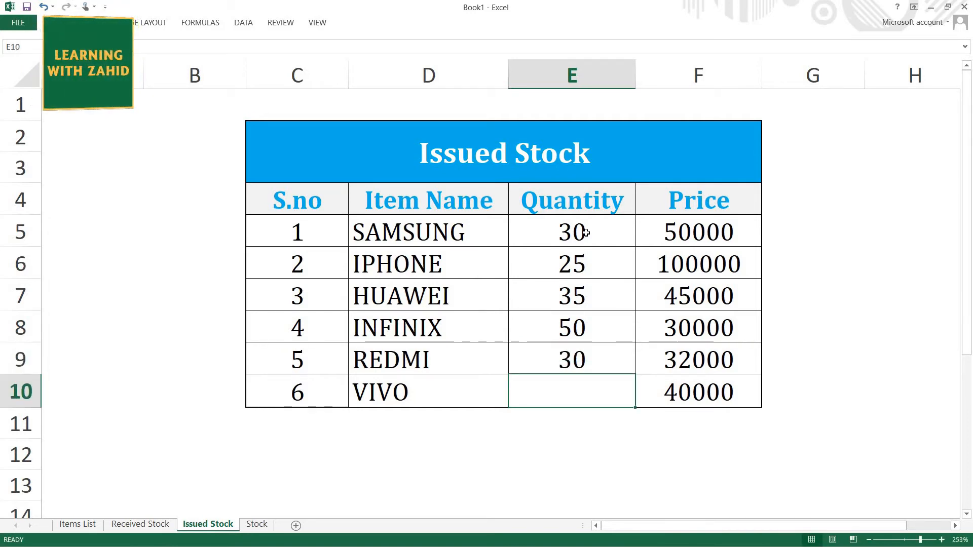
type("60")
key("Return")
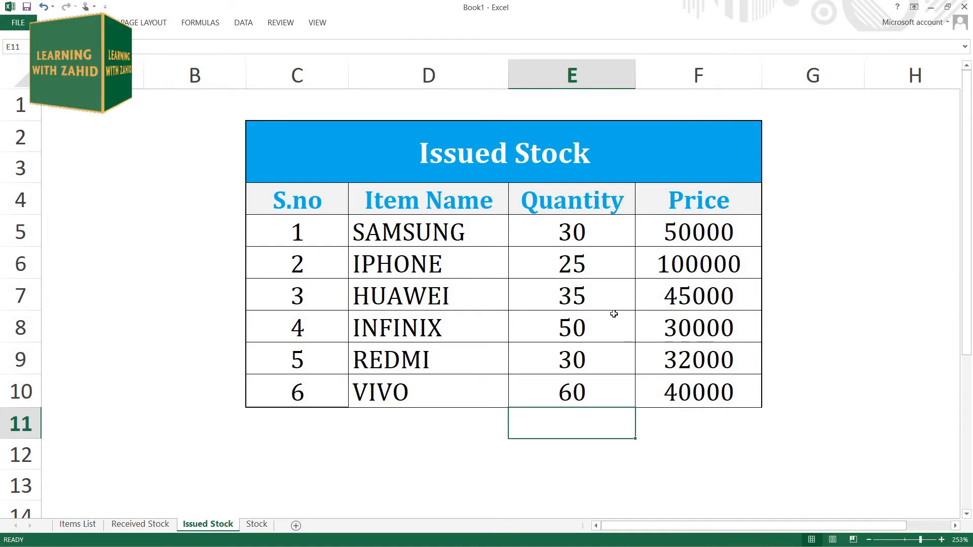
Step: On the Stock sheet, start a VLOOKUP in D5 with C5 as lookup value and the named range items as table array
left_click(255, 523)
left_click(256, 238)
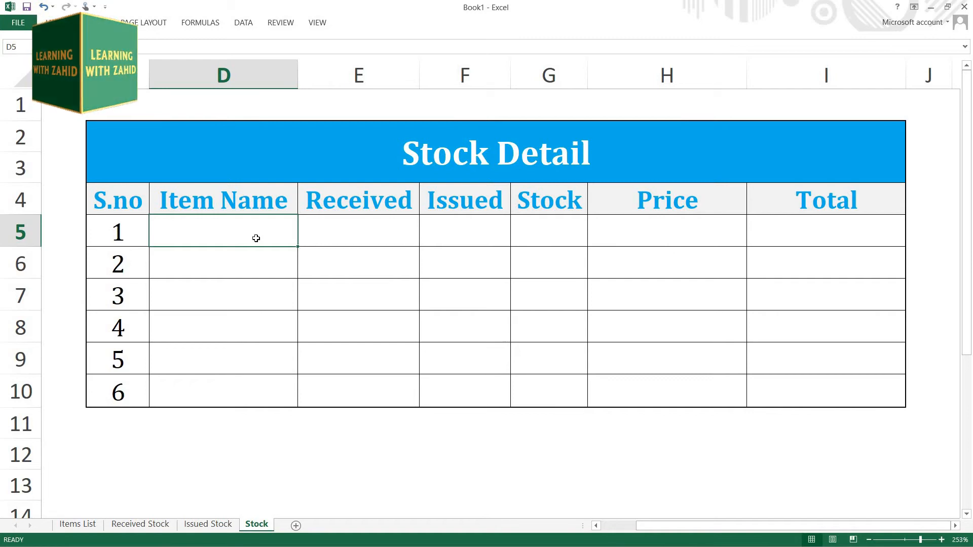
type("=B")
key("BackSpace")
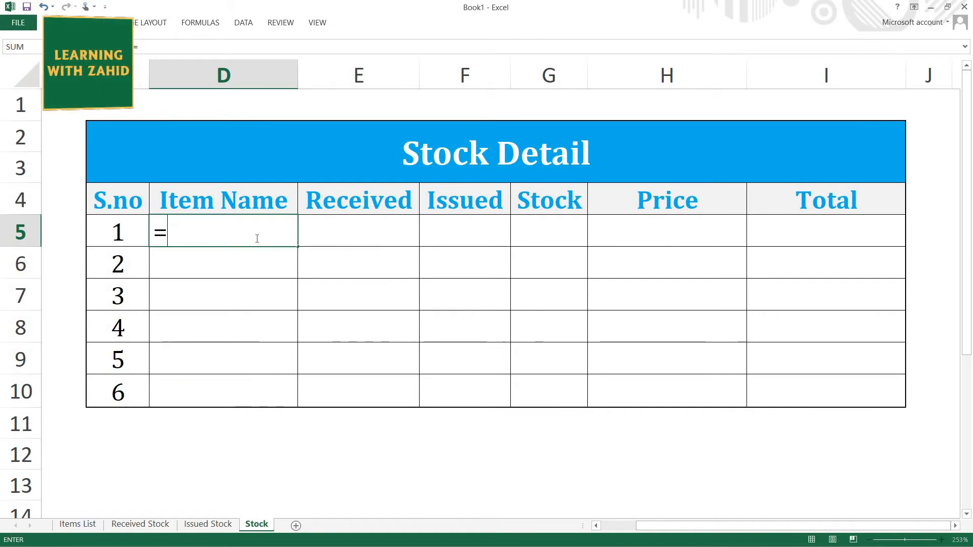
type("VLOO")
key("Tab")
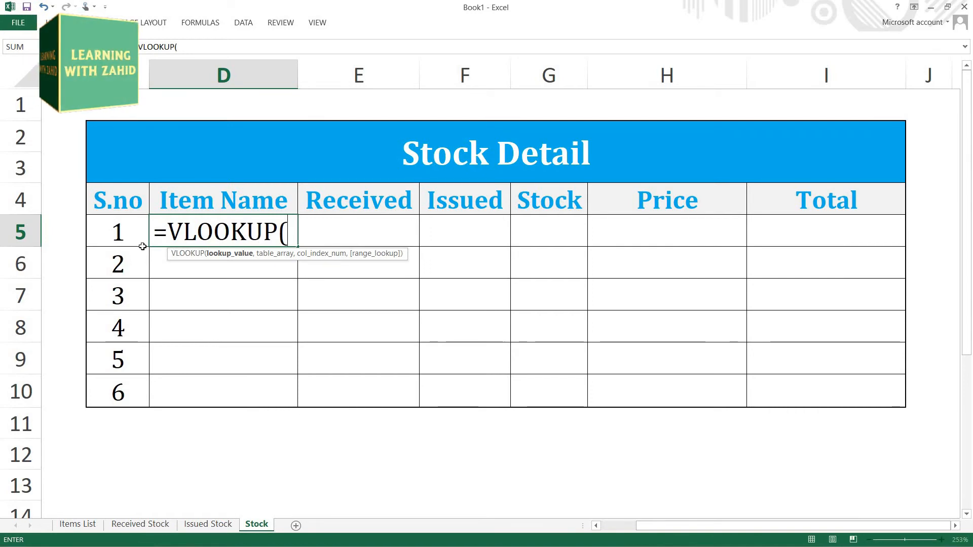
left_click(132, 235)
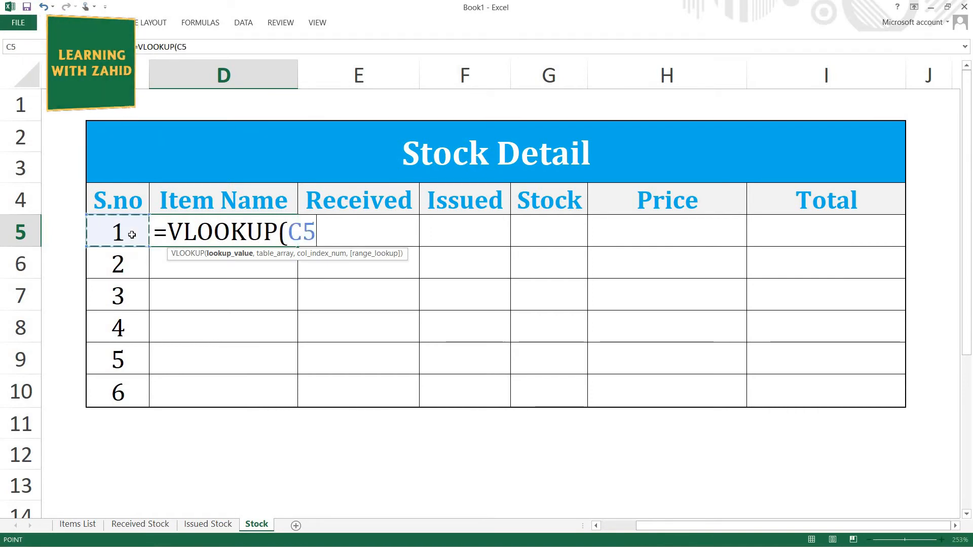
type(",")
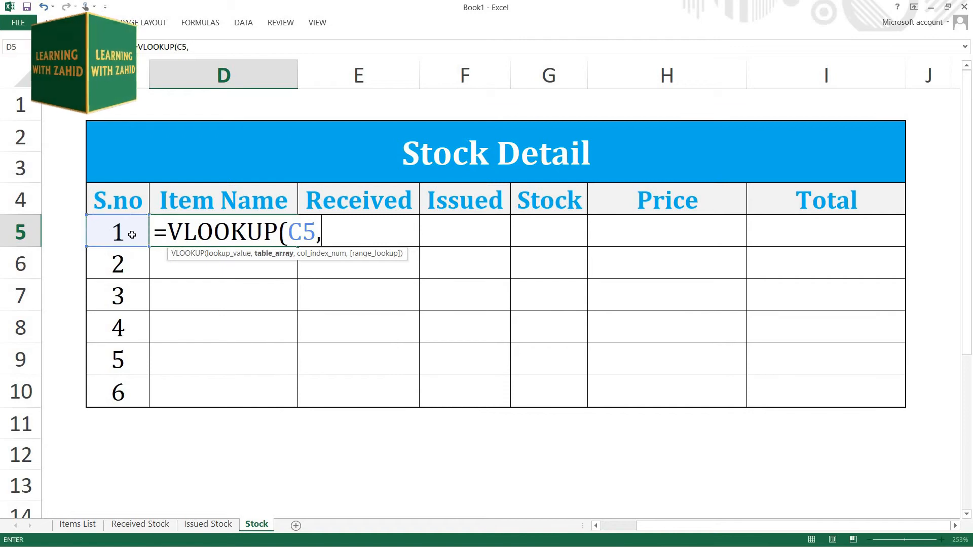
type("ITEM")
key("Tab")
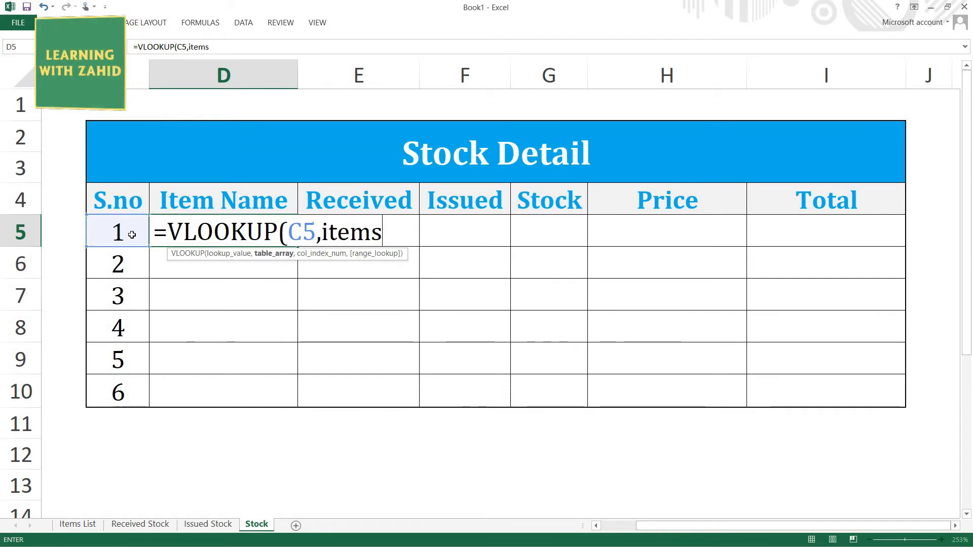
Step: Finish the Stock sheet's item name VLOOKUP with column index 2 and match type 0, and fill it down to D10
type(",")
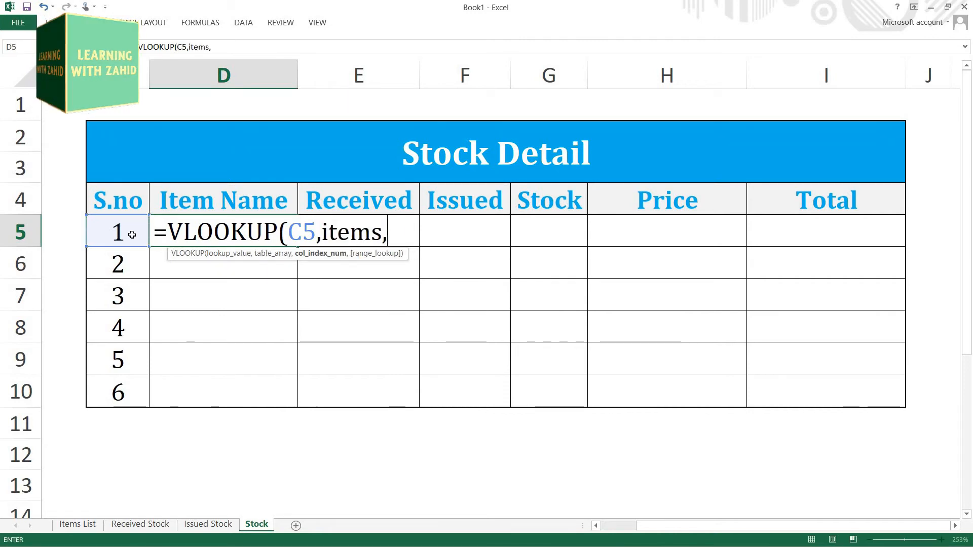
type("2,0")
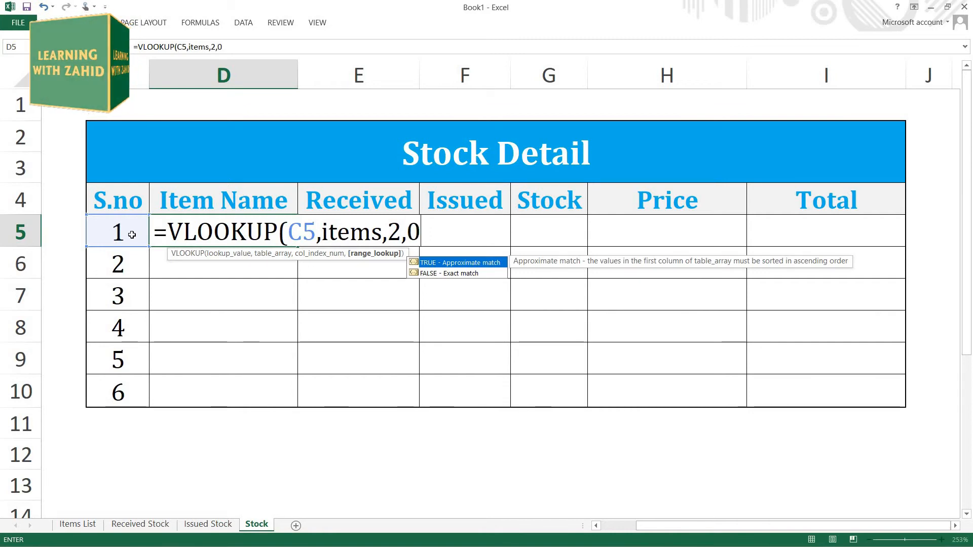
type(")")
key("Return")
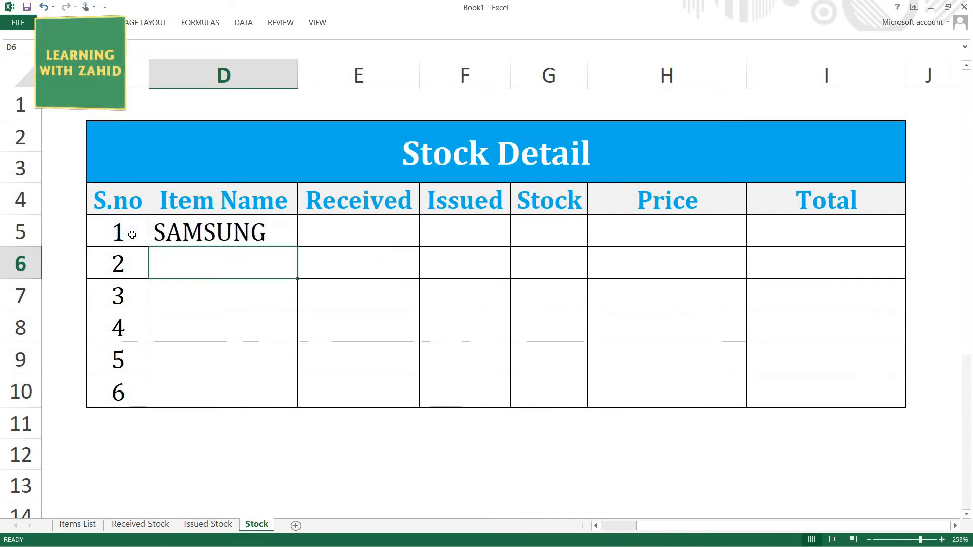
left_click(214, 233)
double_click(299, 246)
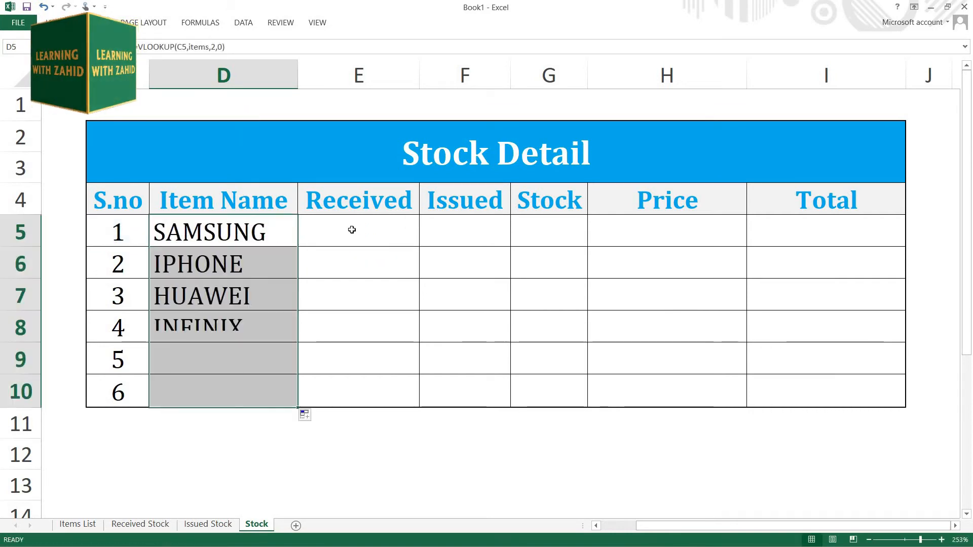
Step: Start a SUMIF in Received cell E5 of the Stock sheet with the absolute range 'Received Stock'!$D$5:$D$10
left_click(352, 227)
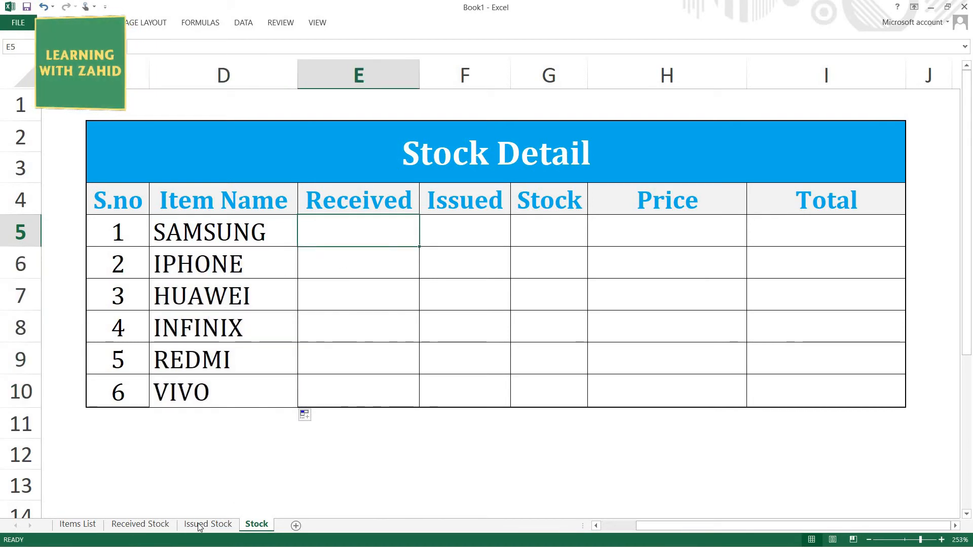
left_click(140, 524)
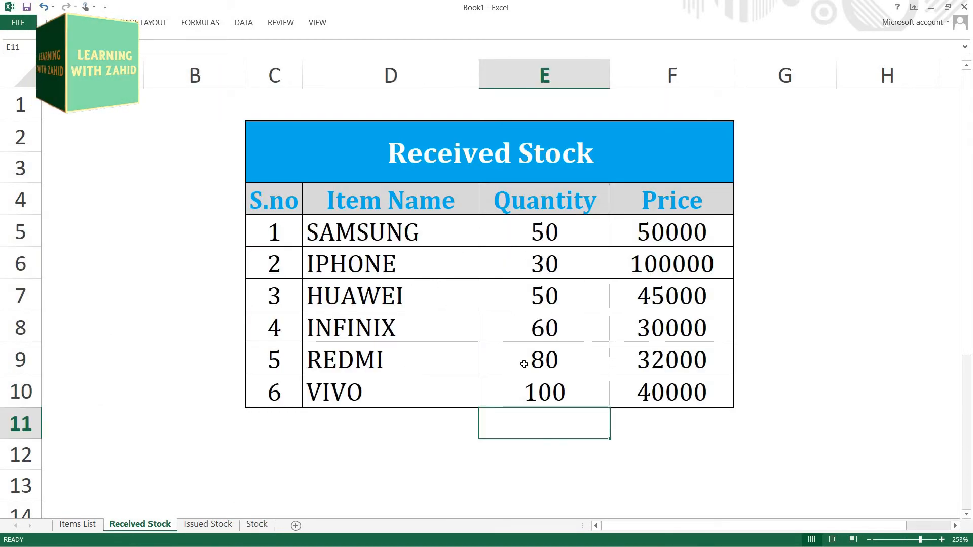
left_click(259, 524)
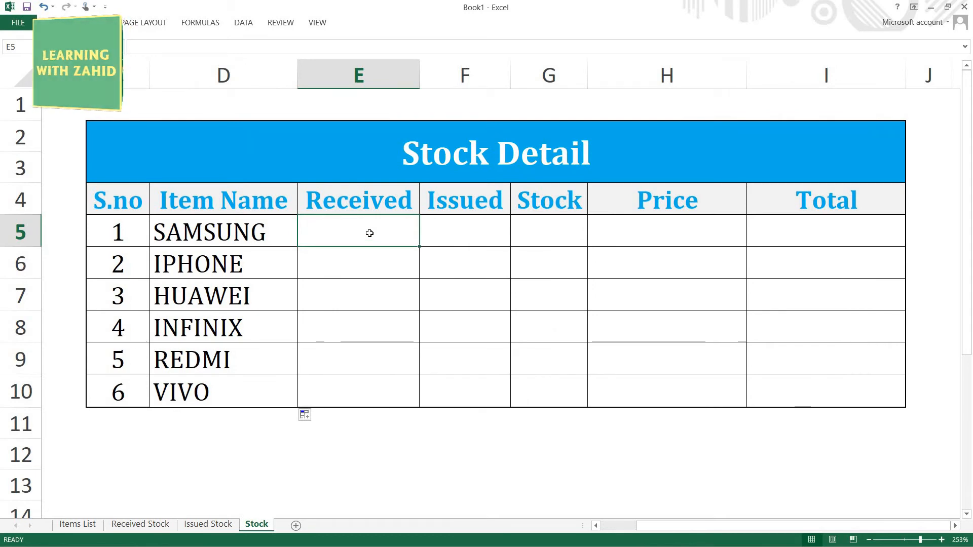
type("=SUMIF(")
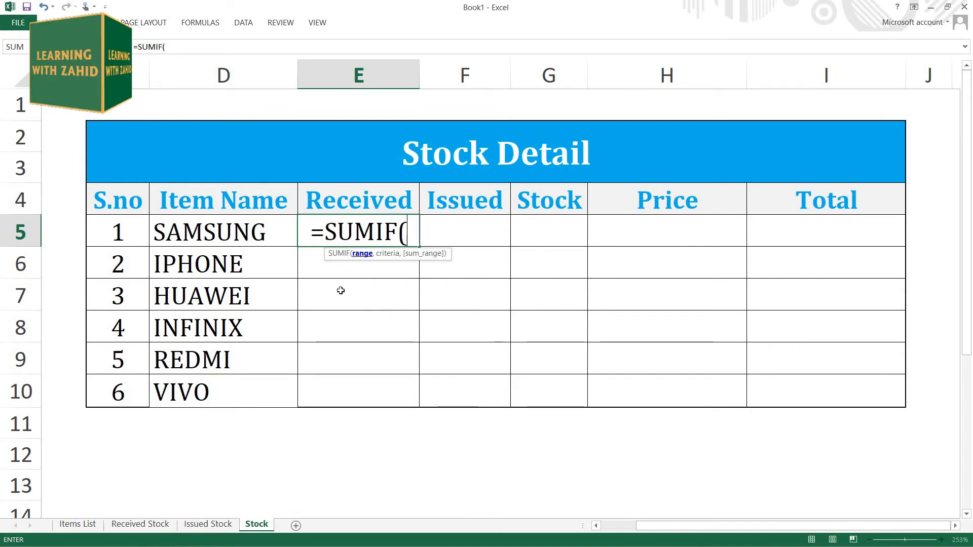
left_click(138, 524)
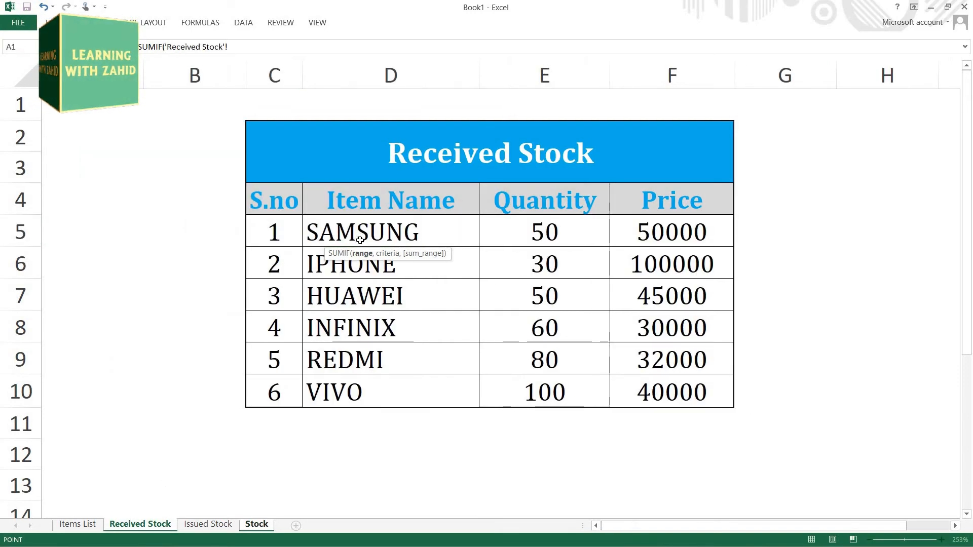
left_click_drag(323, 247, 351, 362)
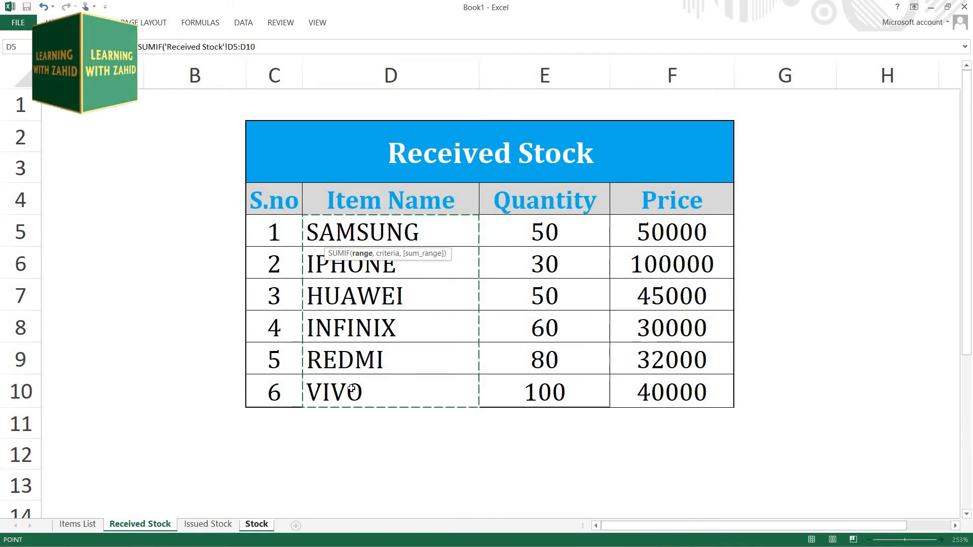
key("F4")
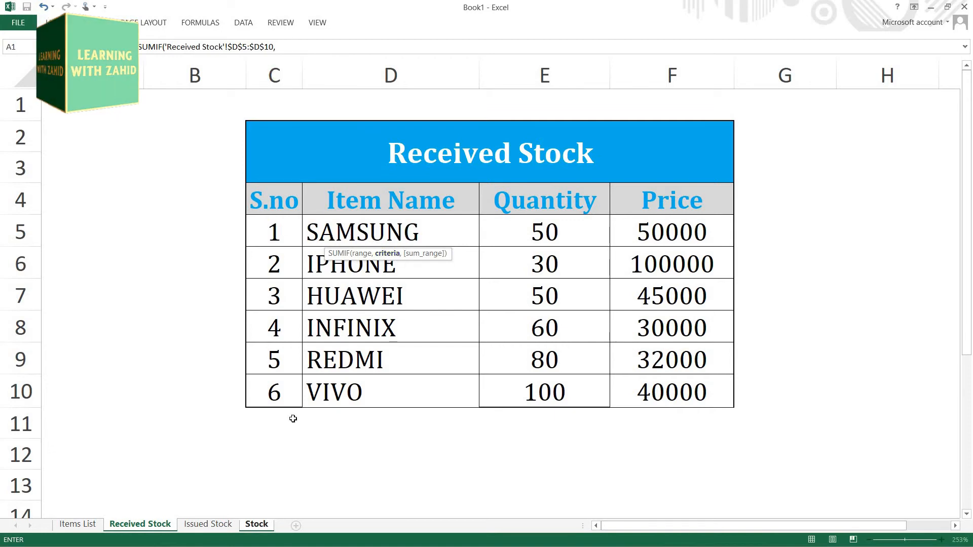
Step: Set the SUMIF criteria to the SAMSUNG item name in cell D5 of the Stock sheet
left_click(260, 527)
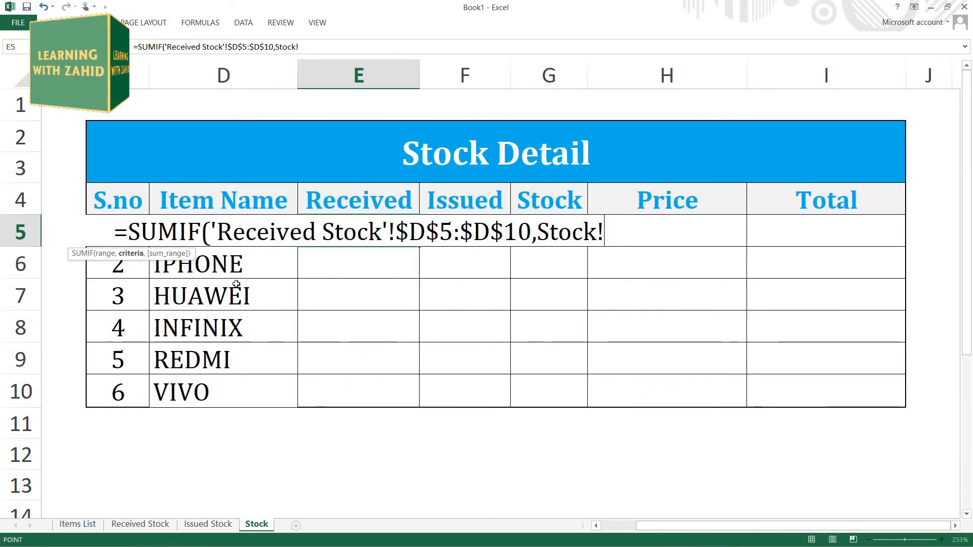
left_click(223, 265)
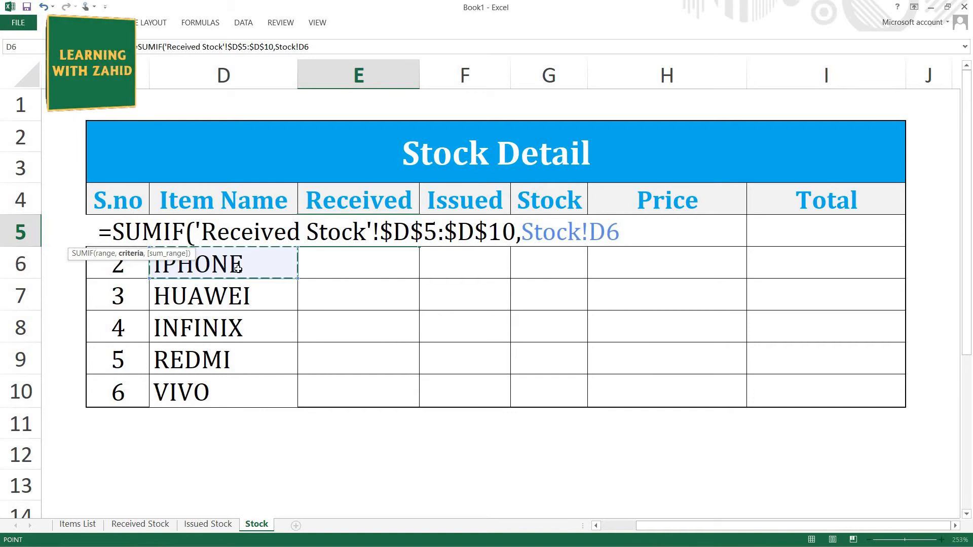
key("Up")
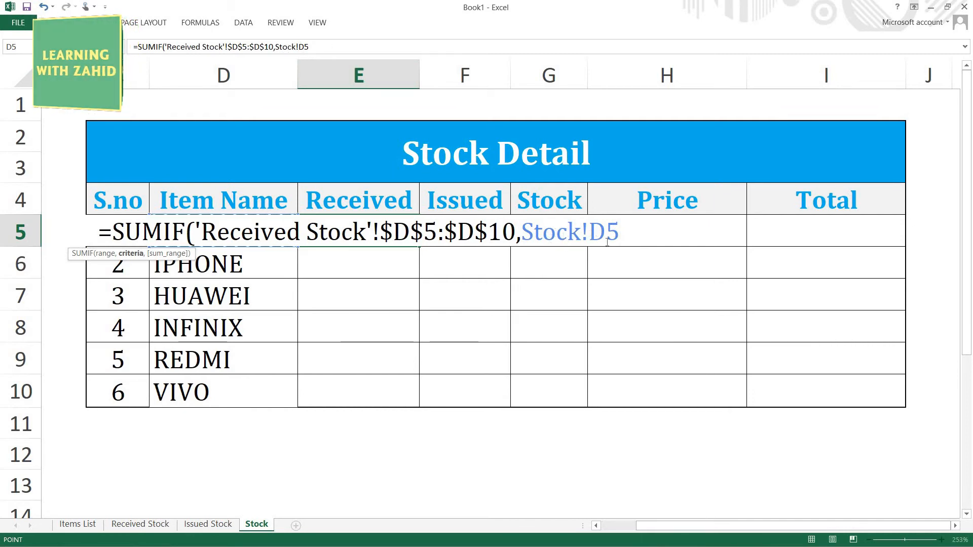
type(",")
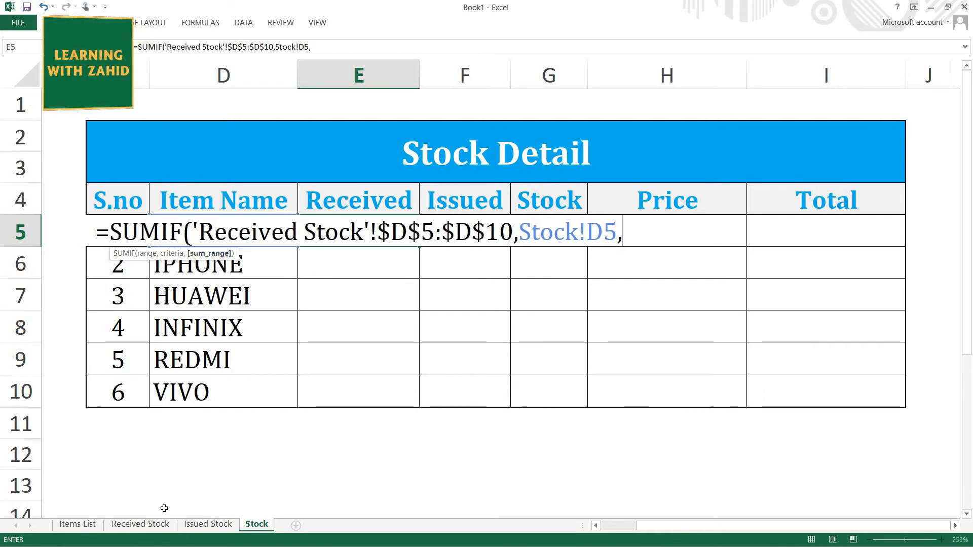
Step: Complete the SUMIF with the absolute sum range 'Received Stock'!$E$5:$E$10 and fill the formula down to E10
left_click(146, 523)
left_click_drag(555, 238, 554, 387)
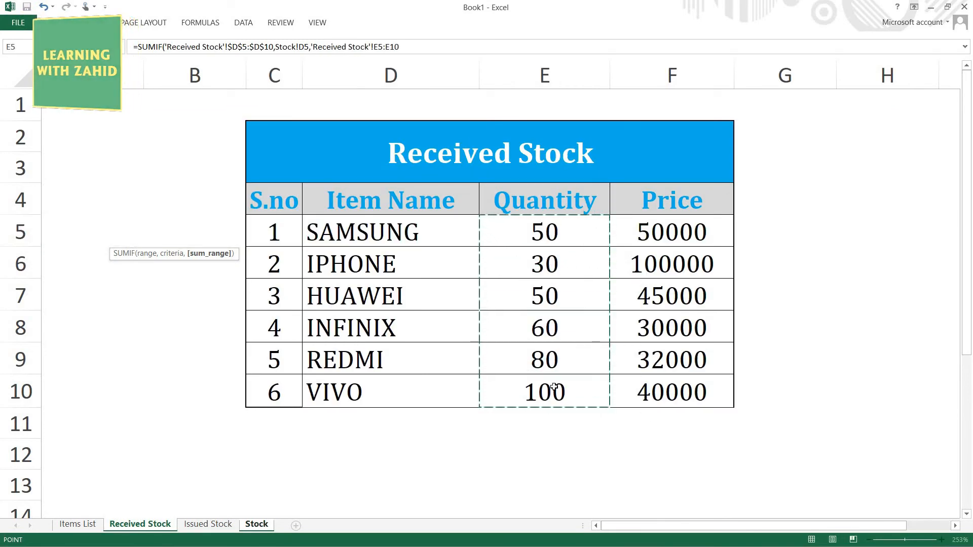
key("F4")
type(")")
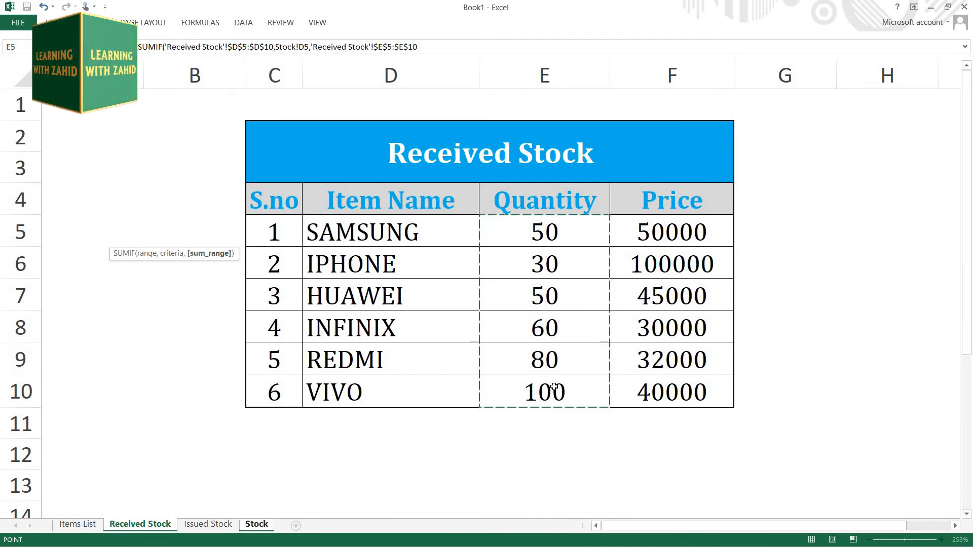
key("Return")
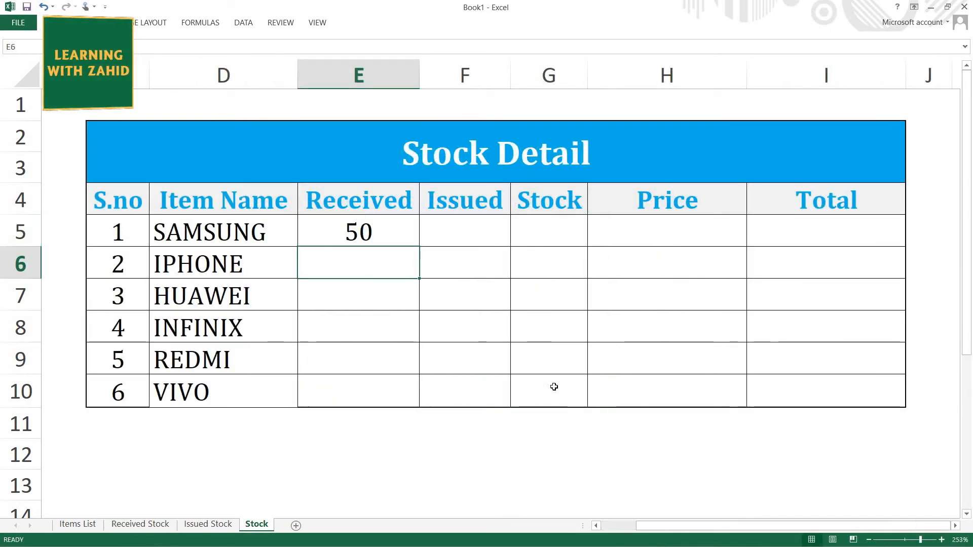
left_click(379, 243)
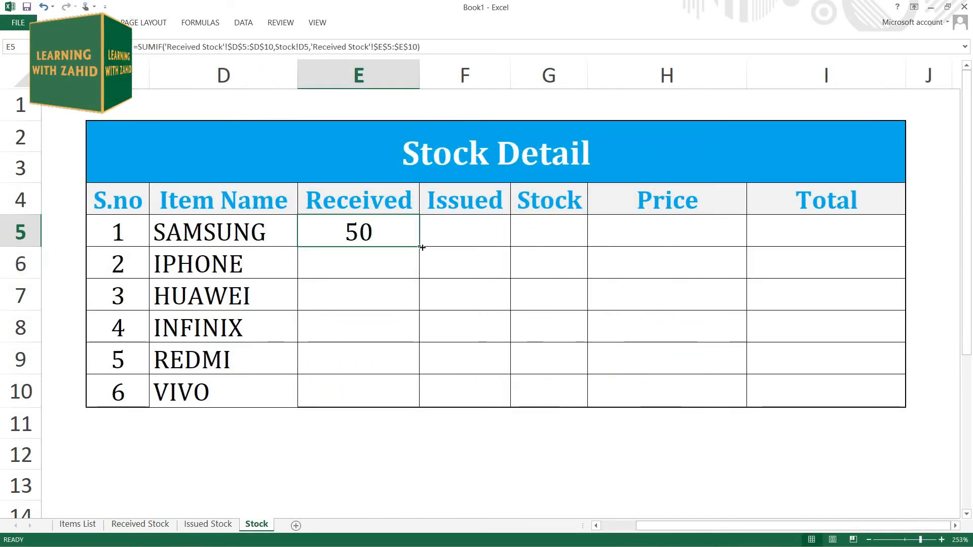
double_click(419, 246)
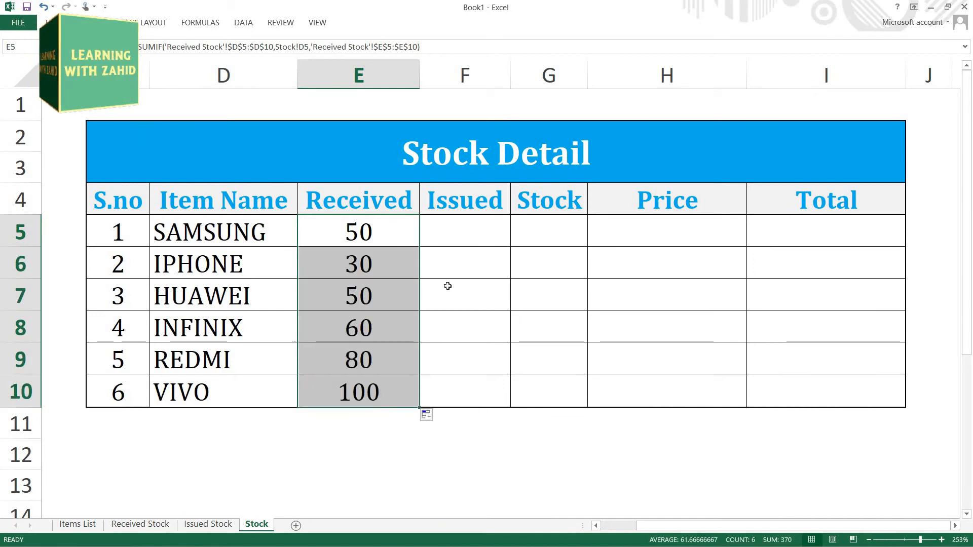
Step: Start a SUMIF in Issued cell F5 of the Stock sheet with absolute range 'Issued Stock'!$D$5:$D$10 and item name cell D5 as criteria
left_click(464, 226)
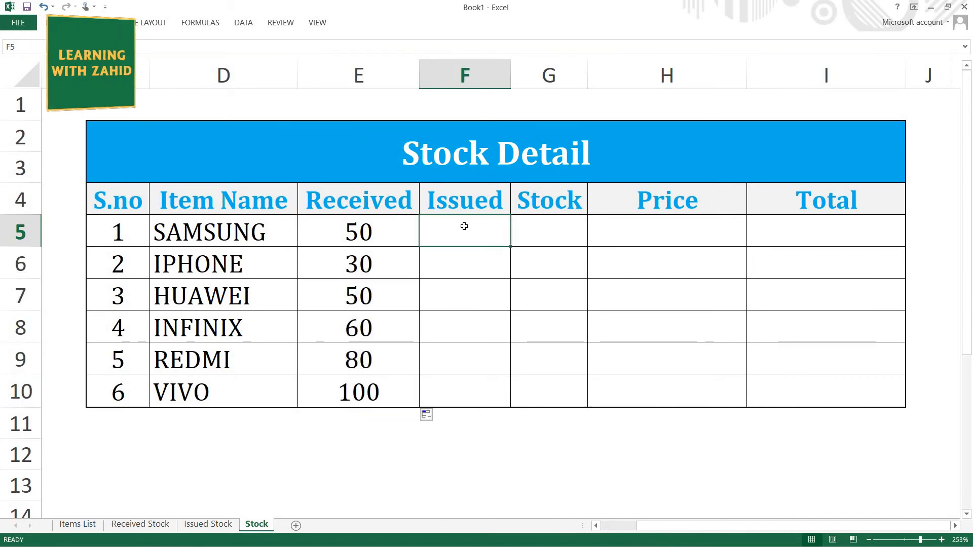
type("=SUM")
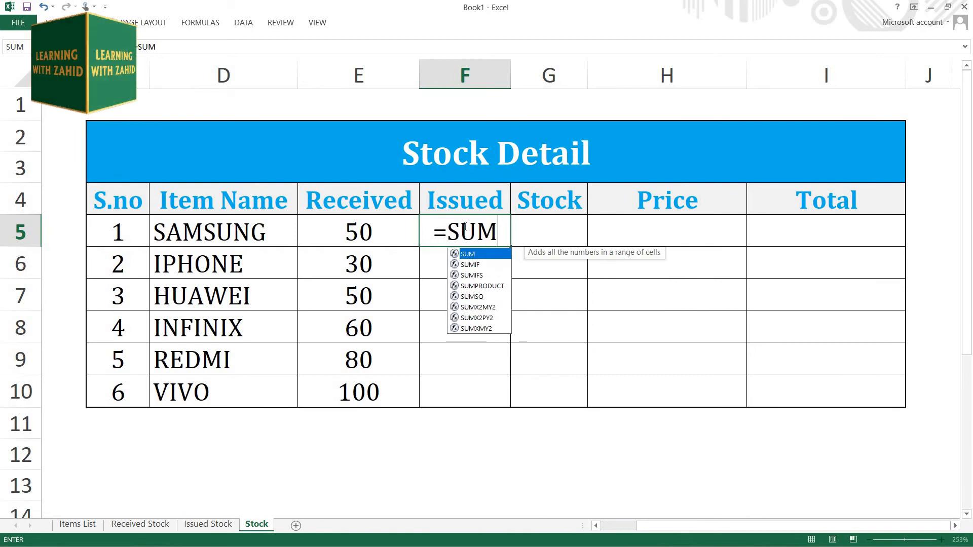
type("IF(")
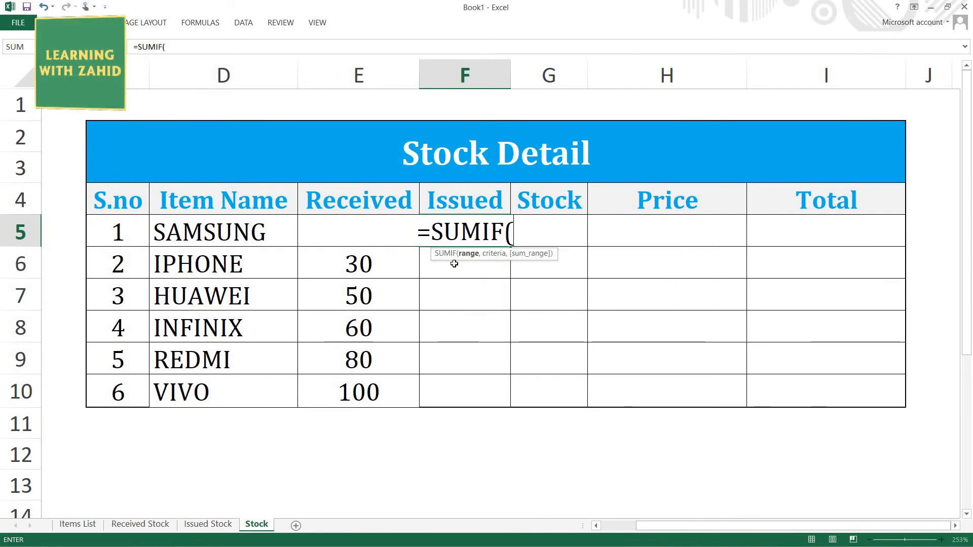
left_click(215, 527)
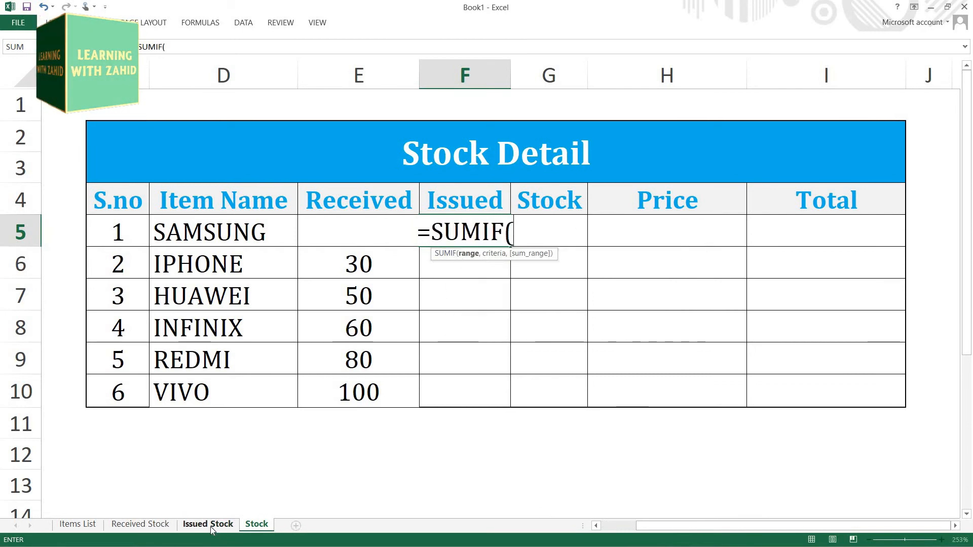
left_click_drag(418, 234, 405, 393)
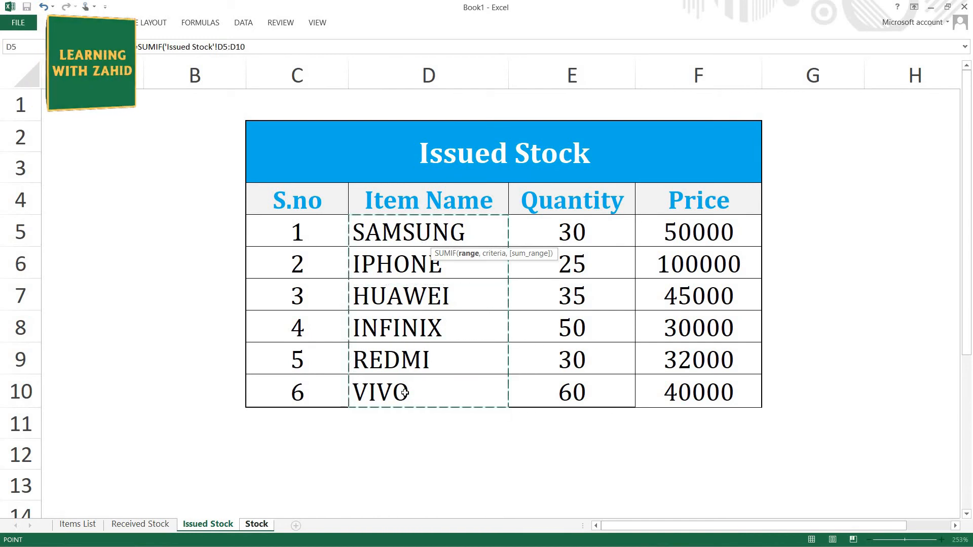
key("F4")
type(",")
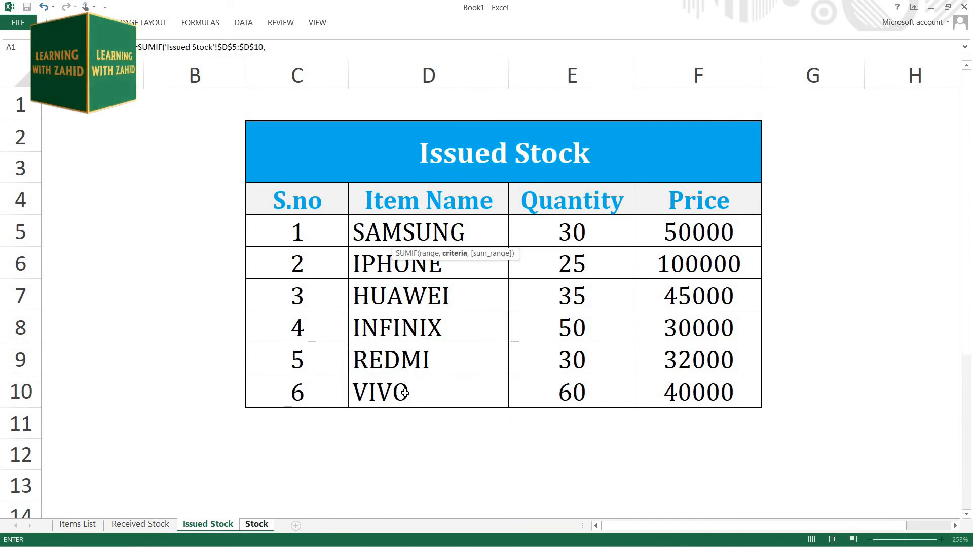
left_click(250, 524)
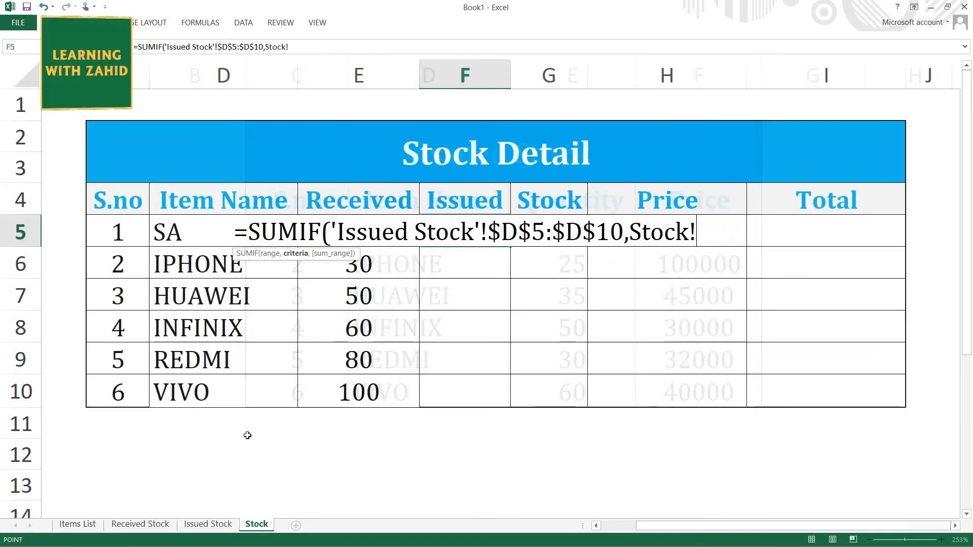
left_click(166, 234)
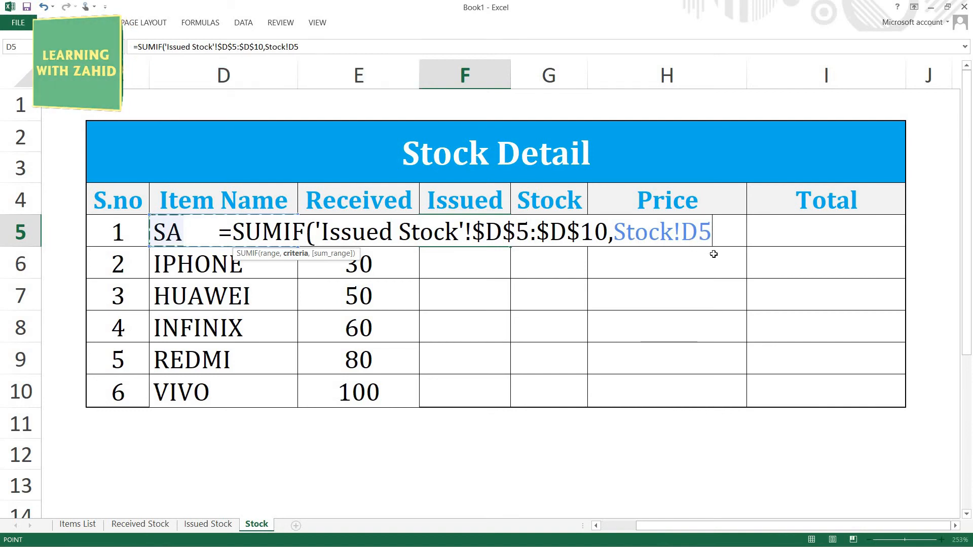
type(",")
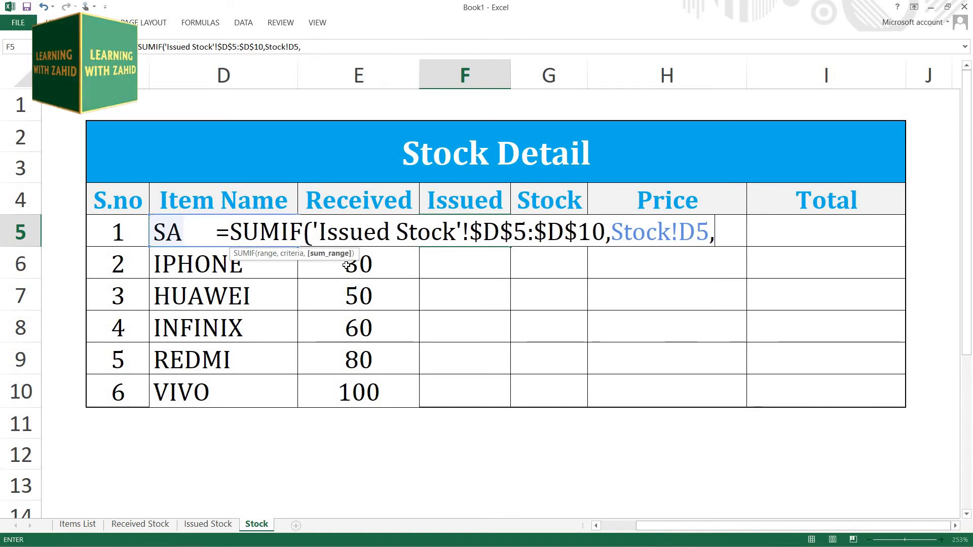
Step: Complete the Issued SUMIF with the absolute sum range 'Issued Stock'!$E$5:$E$10 and fill the formula down to F10
left_click(192, 525)
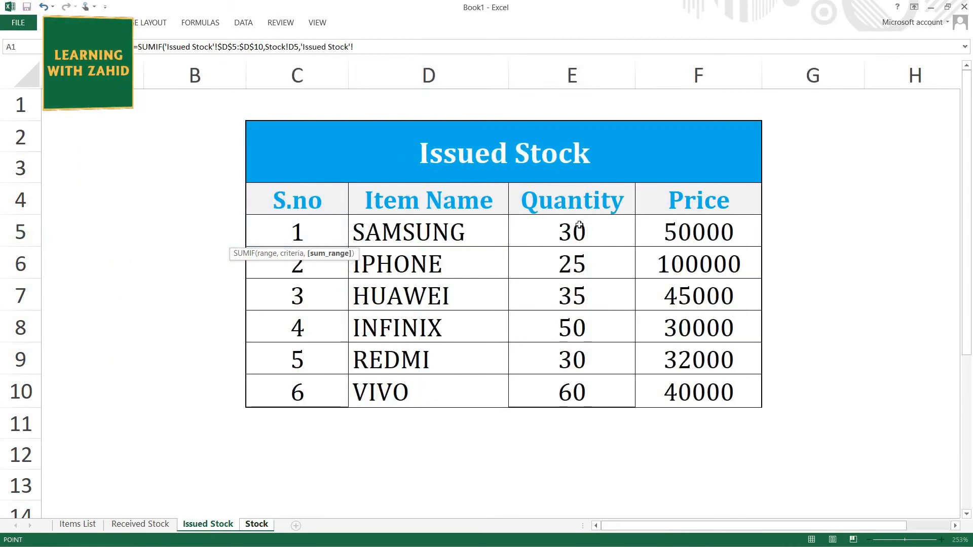
left_click_drag(583, 230, 583, 394)
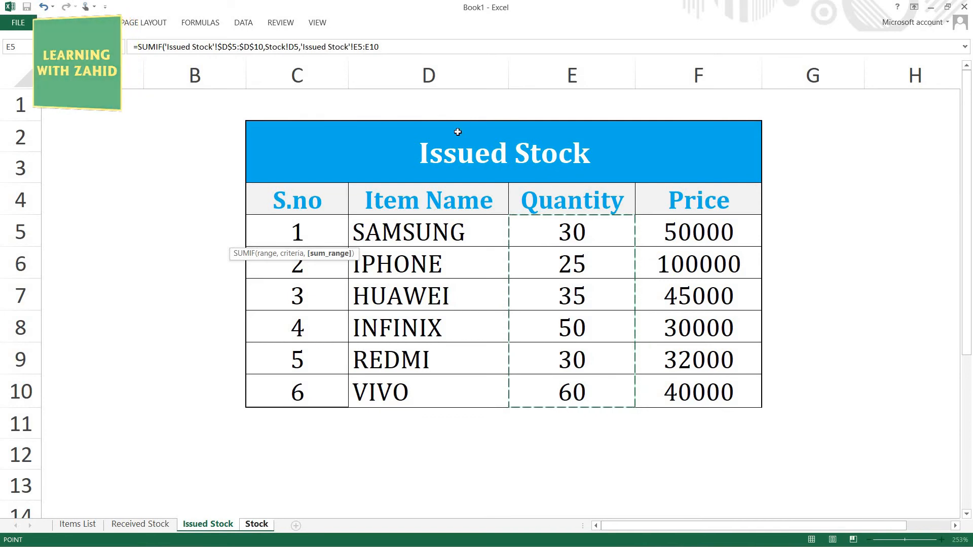
key("F4")
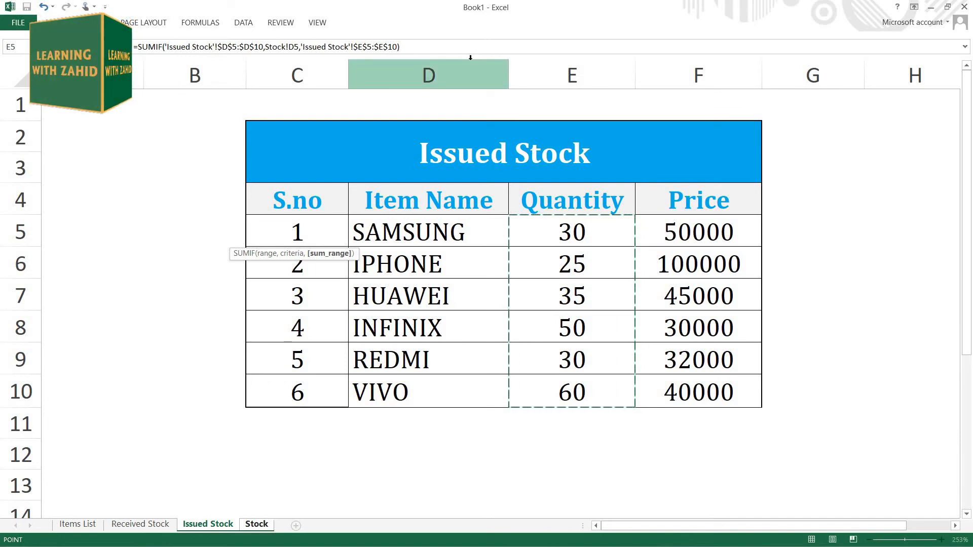
key("Return")
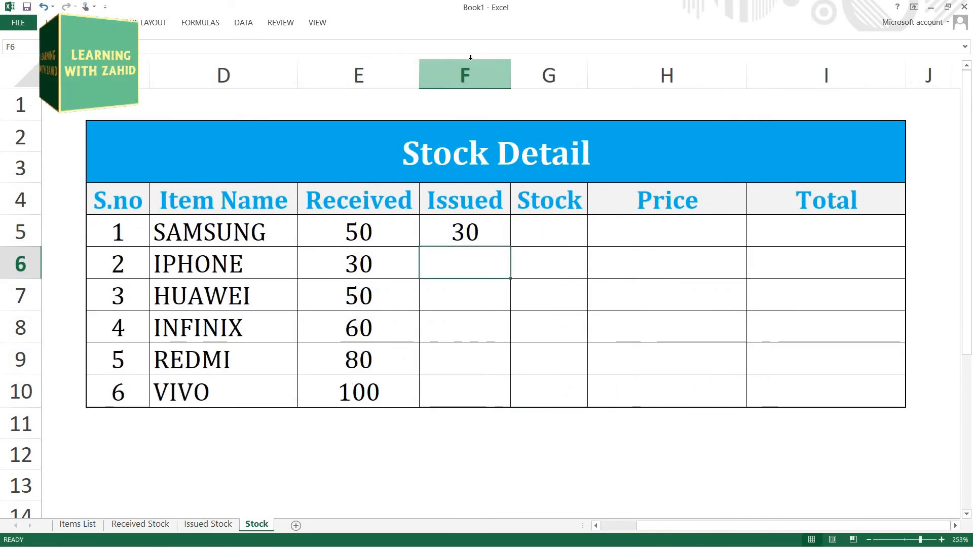
key("Up")
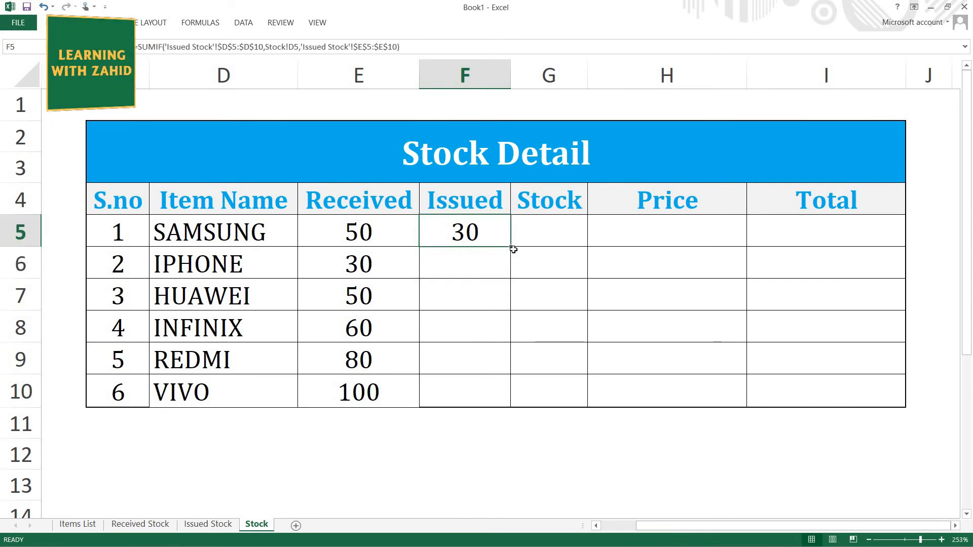
left_click_drag(508, 254, 503, 399)
Step: Calculate the remaining stock in cell G5 with =E5-F5 and fill the formula down to G10
left_click(566, 238)
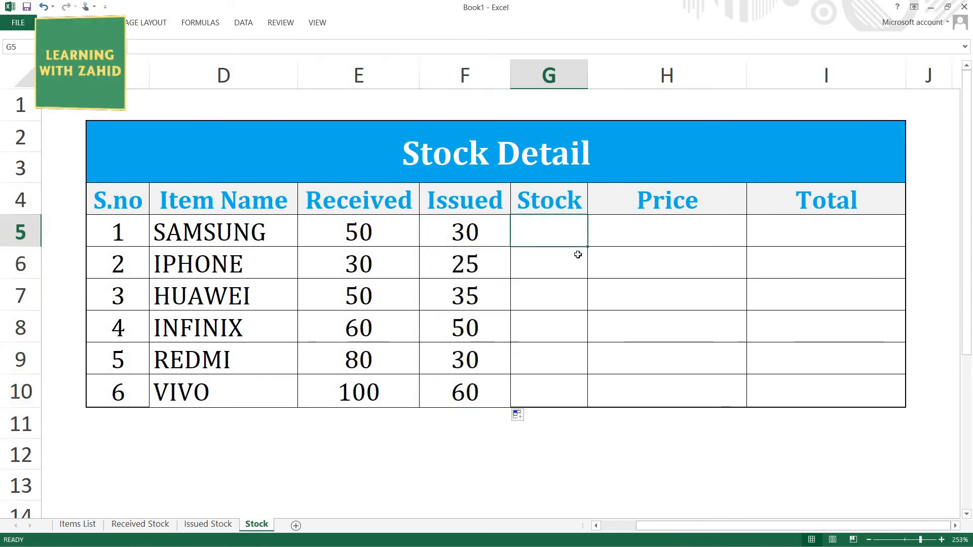
type("=")
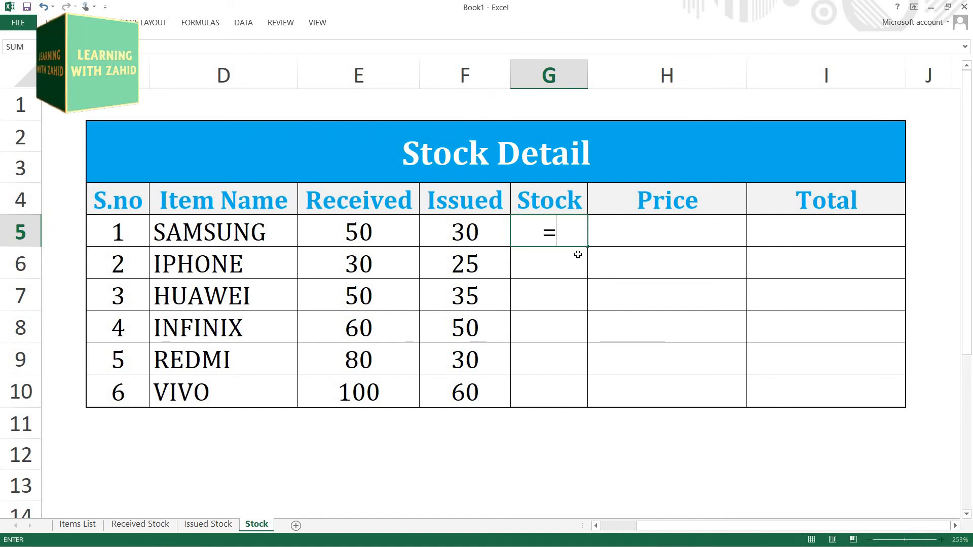
key("Left")
key("Left")
type("-")
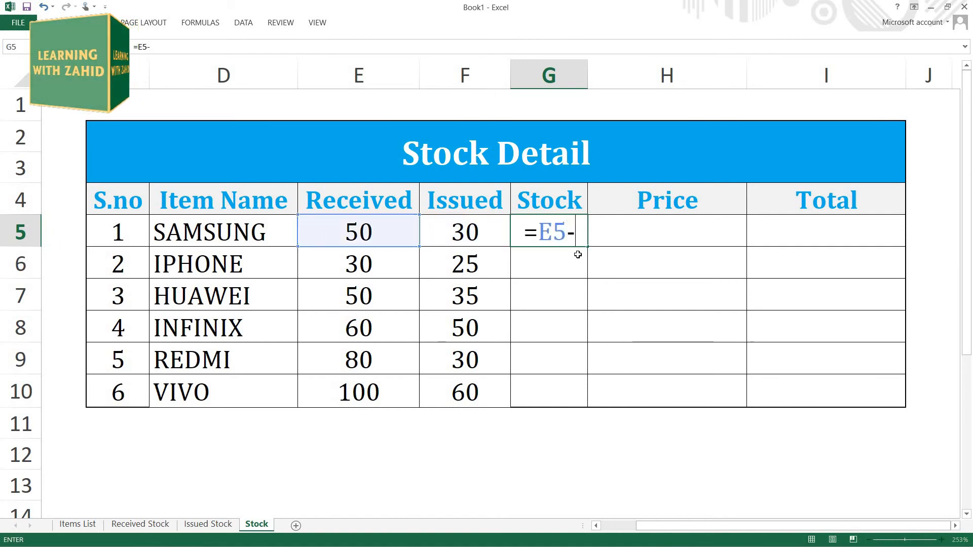
key("Left")
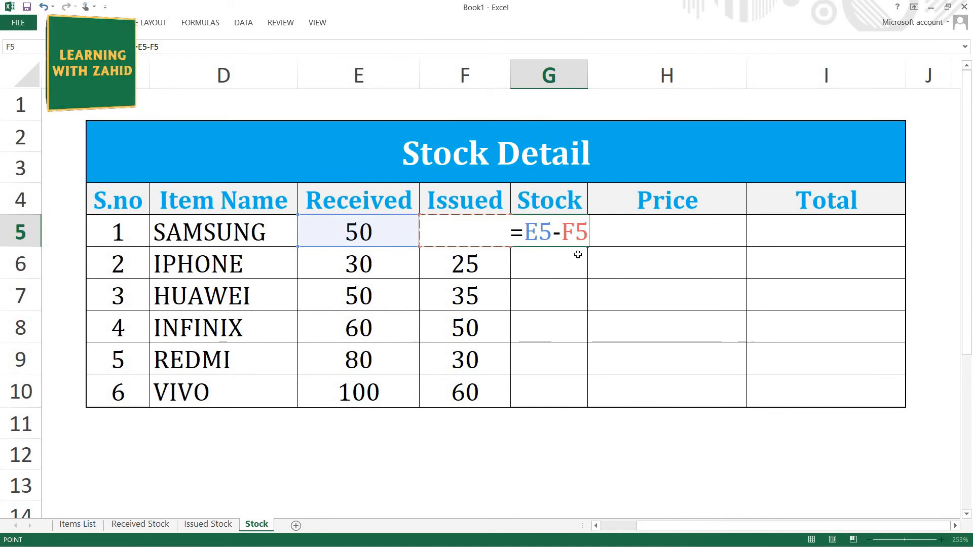
key("Return")
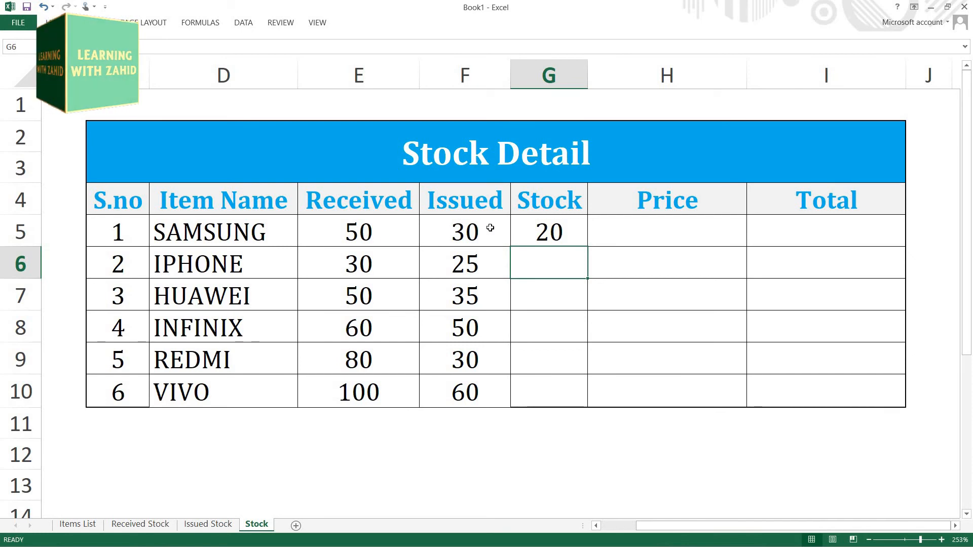
left_click(568, 240)
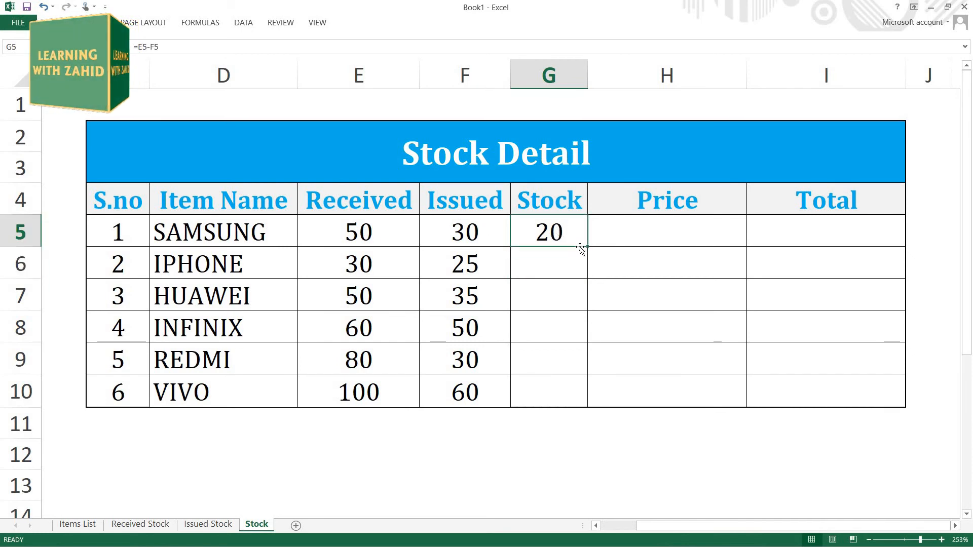
left_click_drag(588, 247, 588, 405)
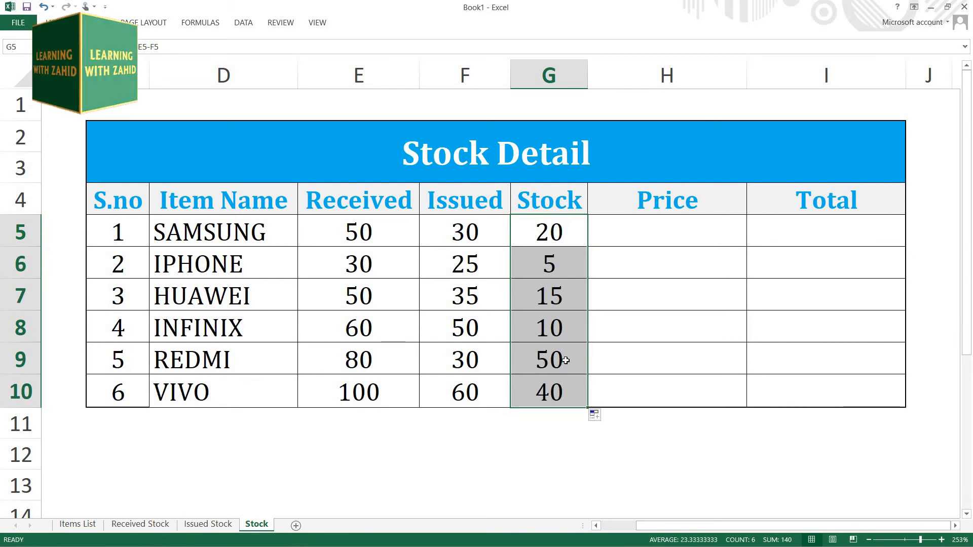
Step: Start a VLOOKUP in Price cell H5 with serial number cell C5 as lookup value and the named range items as table array
left_click(627, 236)
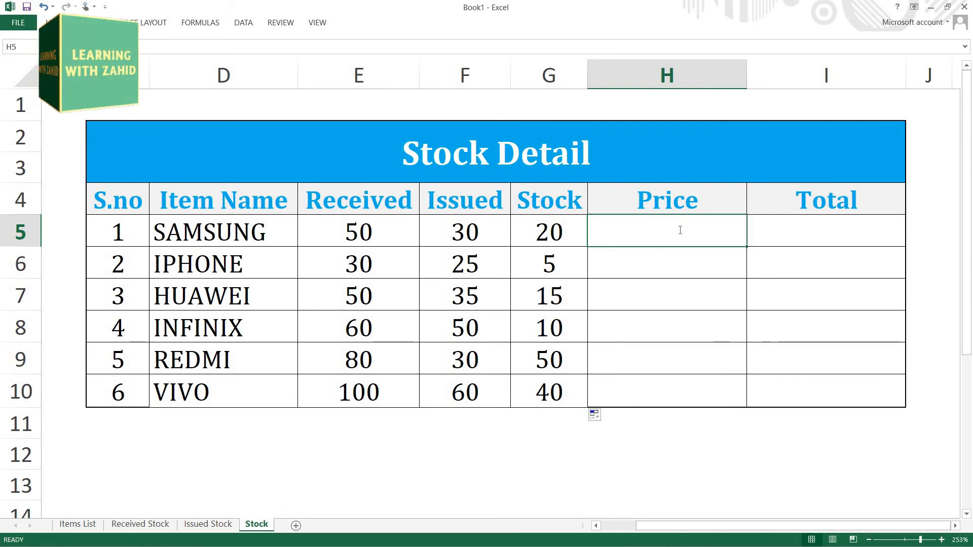
type("=VLOOK")
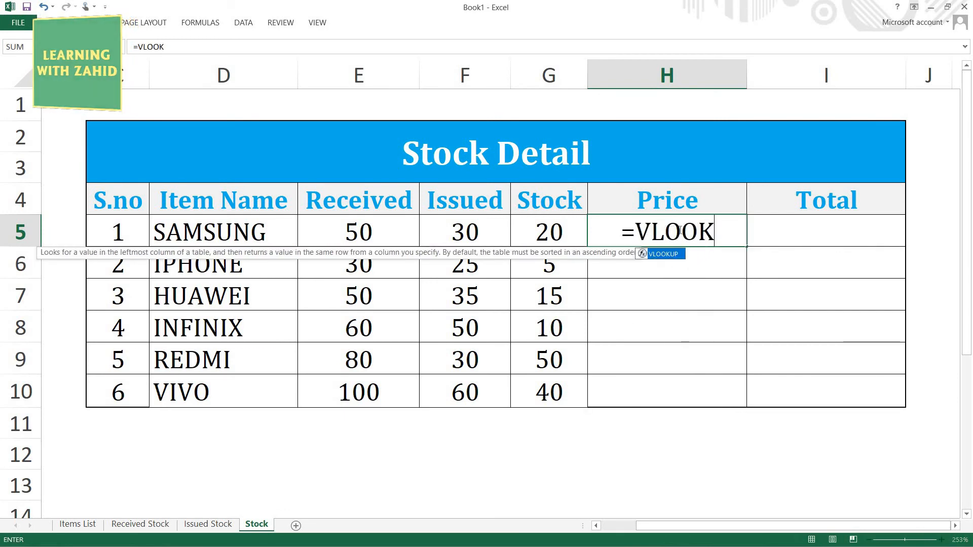
key("Tab")
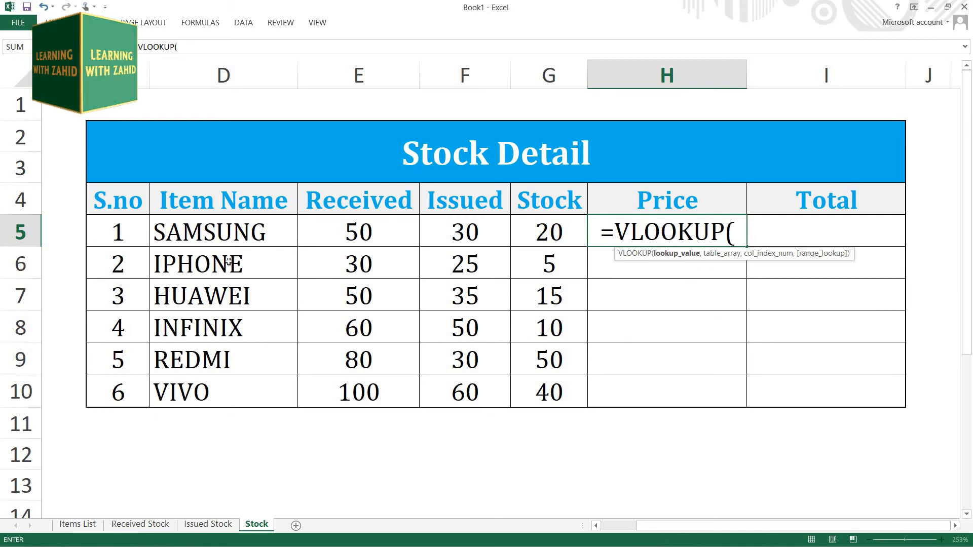
left_click(118, 230)
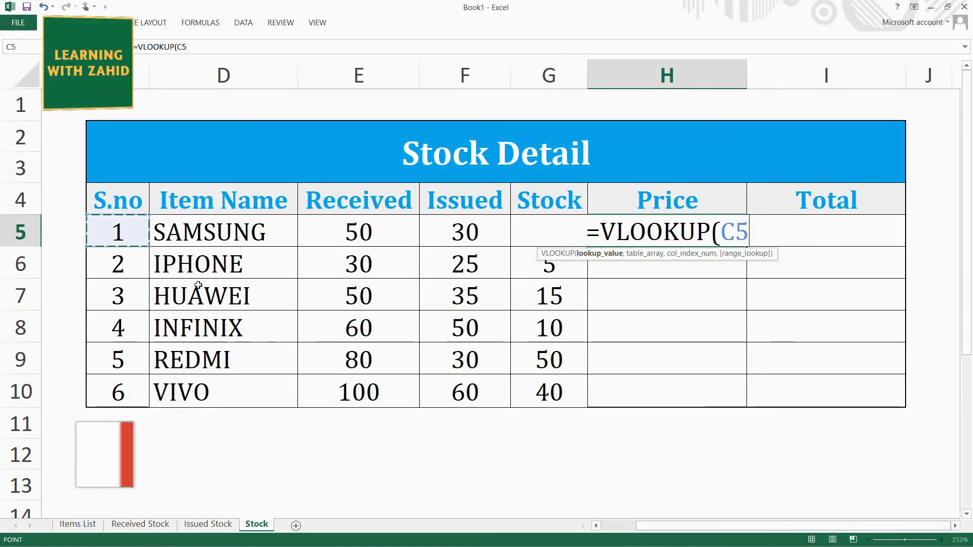
type(",")
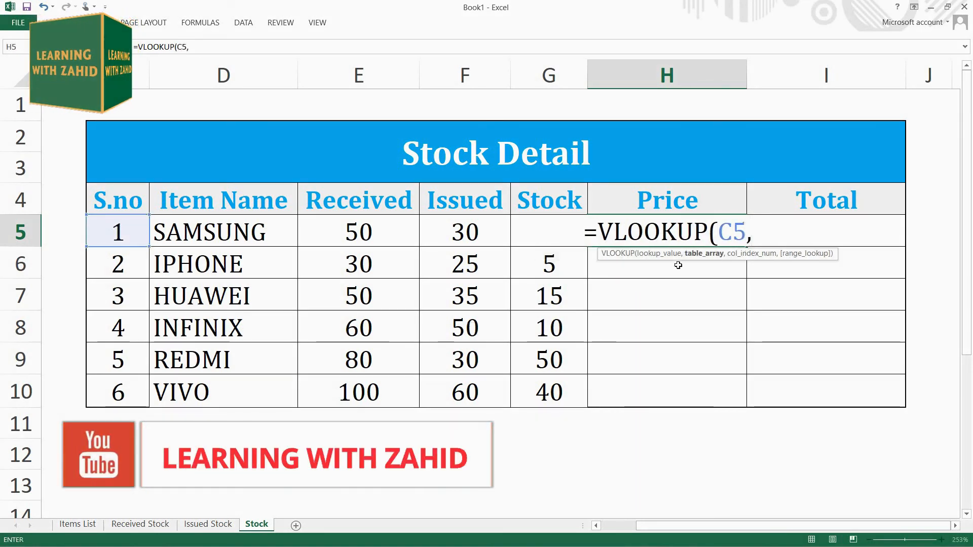
type("items")
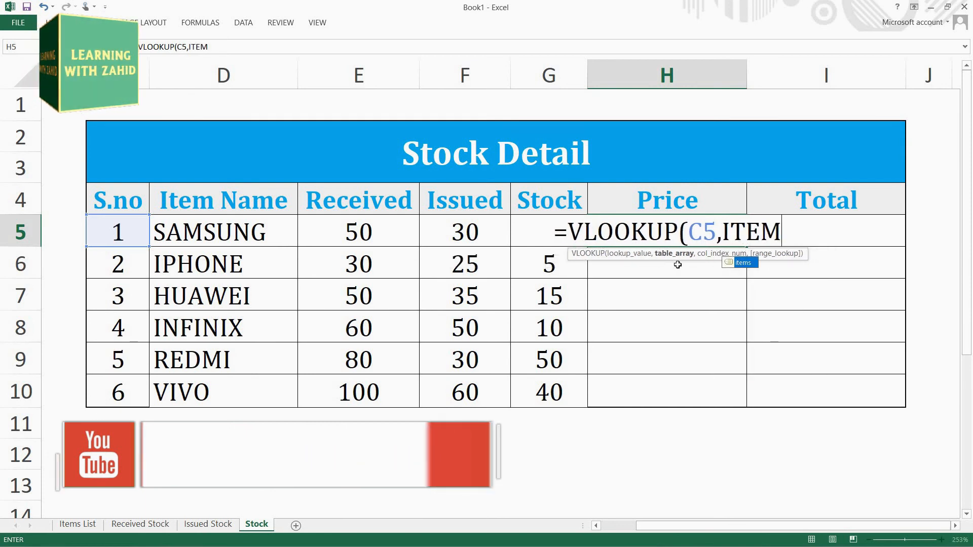
type(",")
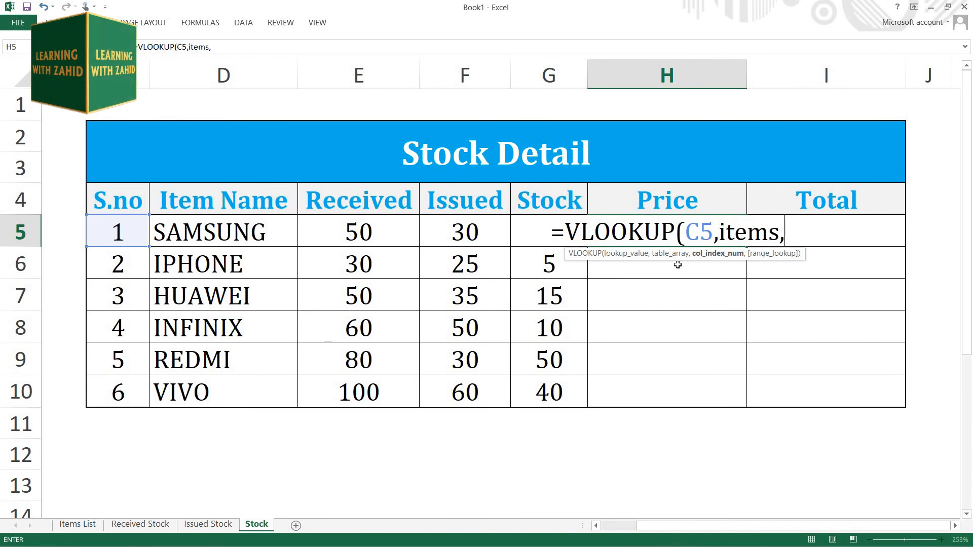
Step: Finish the Price VLOOKUP with column index 3 and match type 0, and fill it down to H10
type("3")
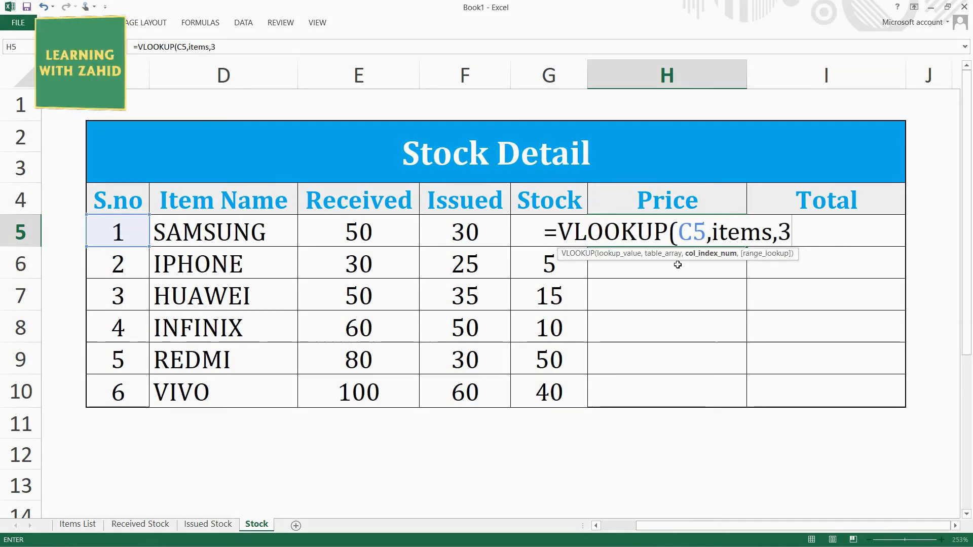
type(",")
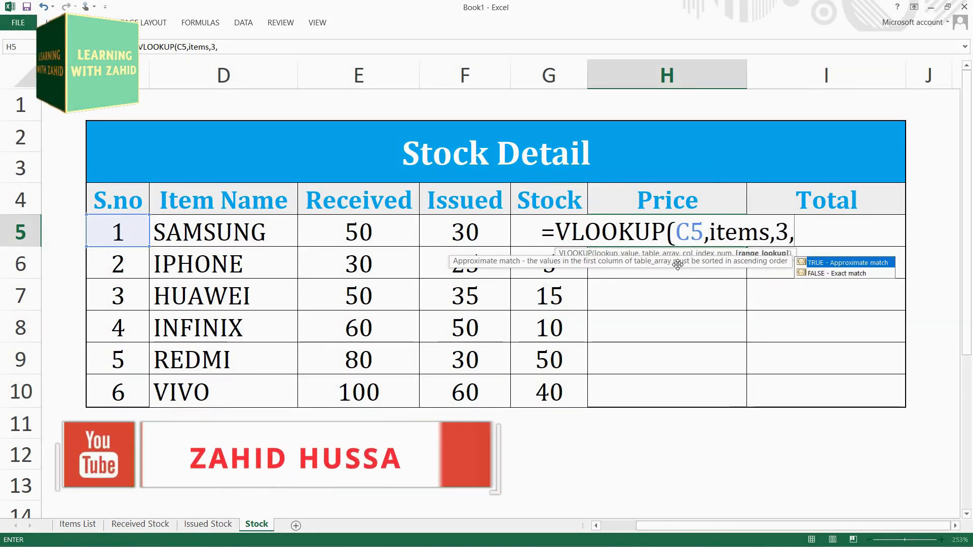
type("0)")
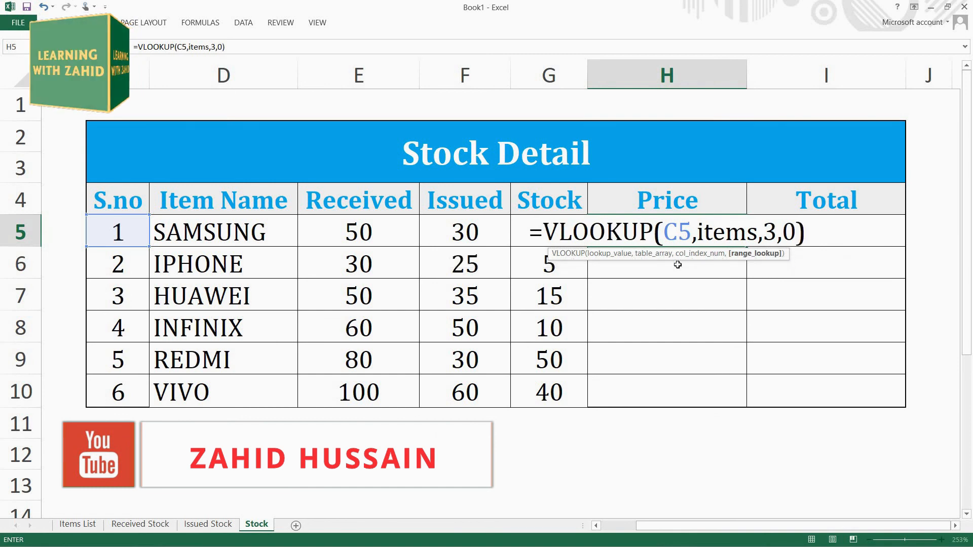
key("Return")
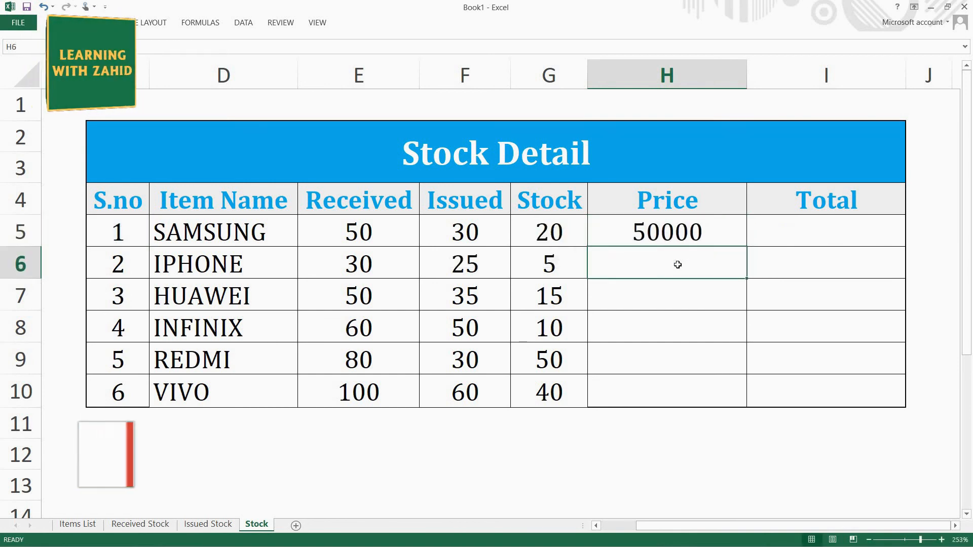
left_click(729, 237)
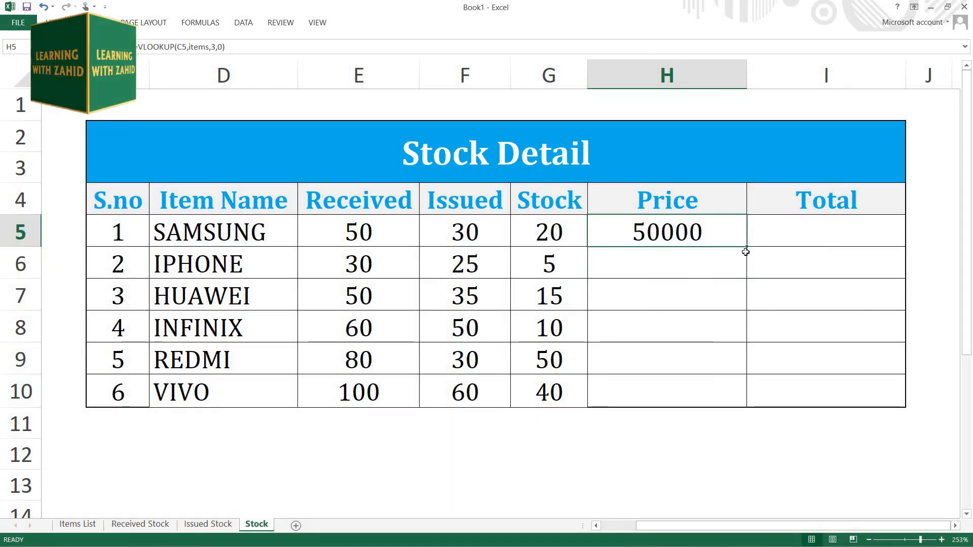
double_click(748, 247)
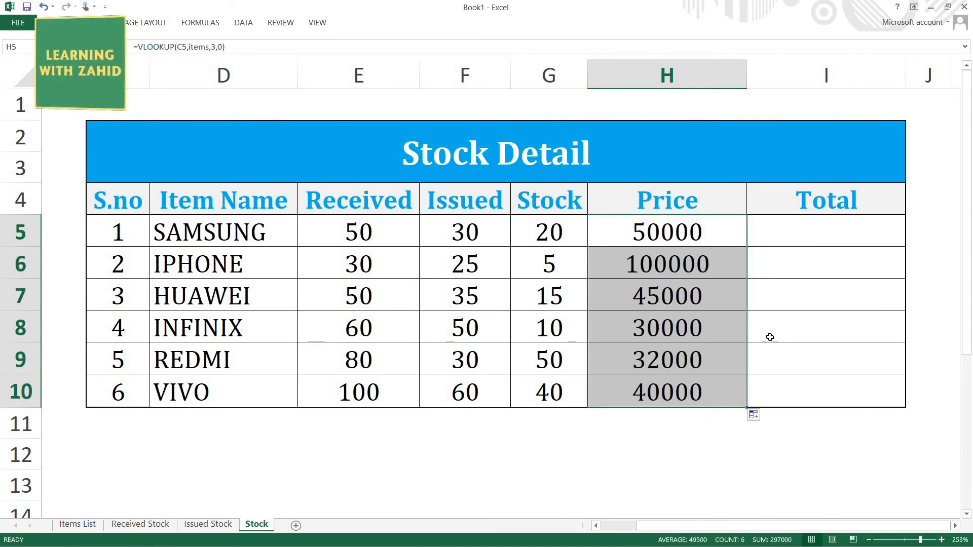
Step: Calculate the total value in cell I5 with =G5*H5 and fill the formula down to I10
left_click(805, 230)
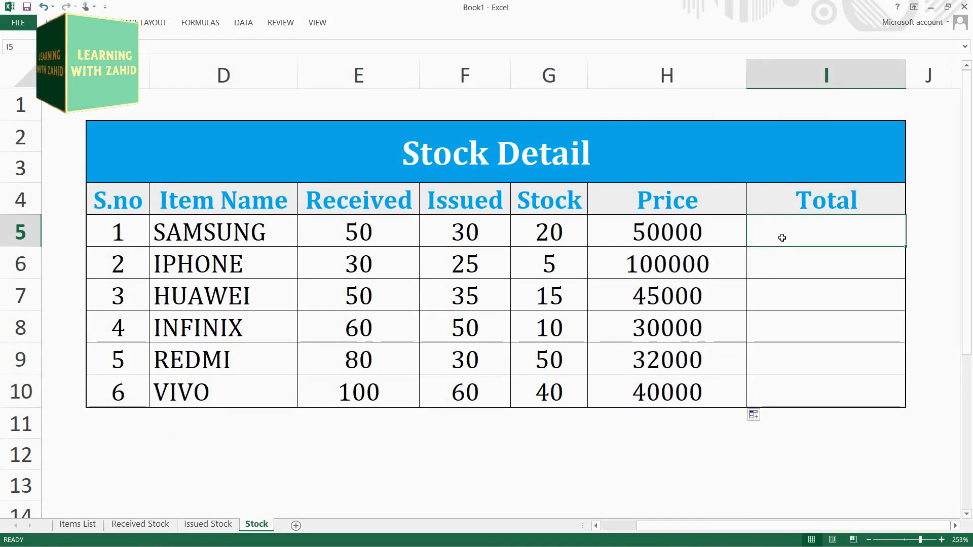
type("=")
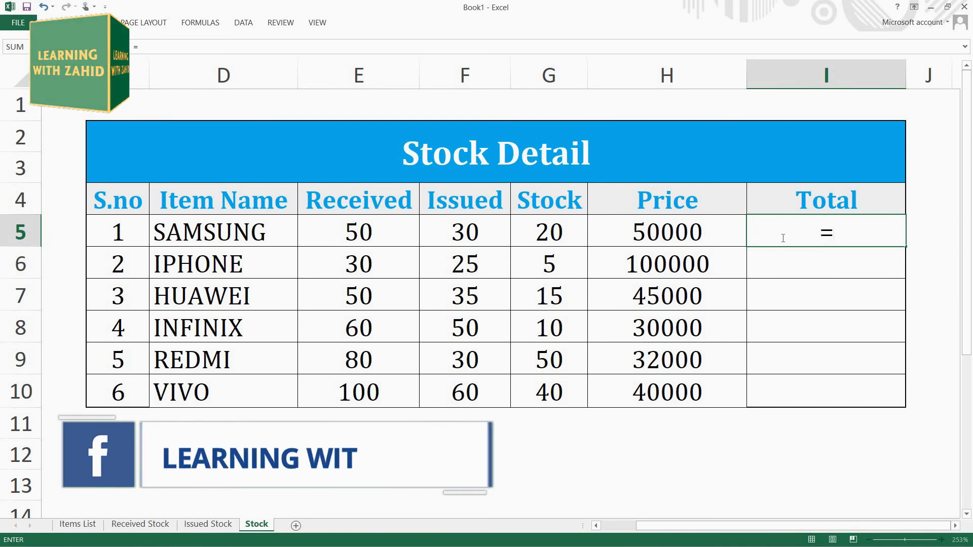
left_click(565, 232)
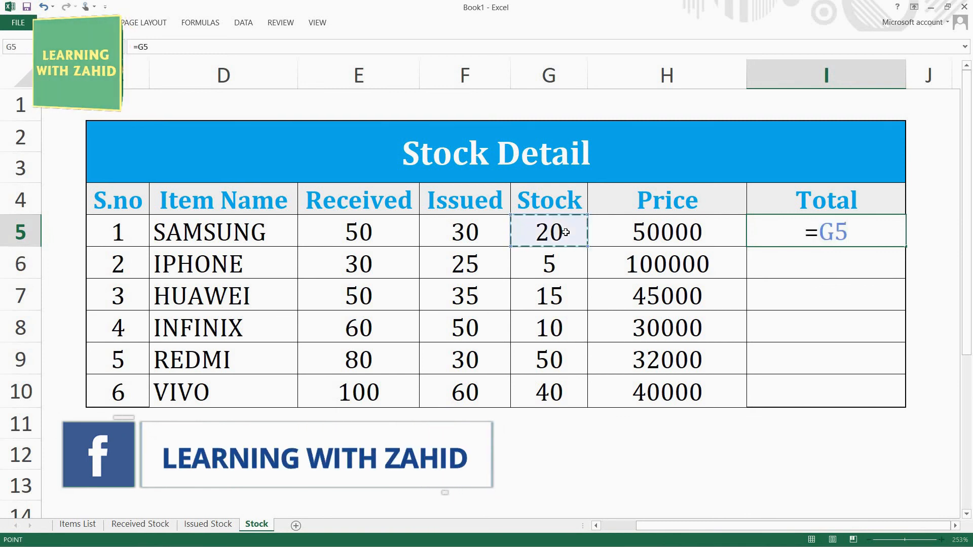
type("*")
left_click(633, 231)
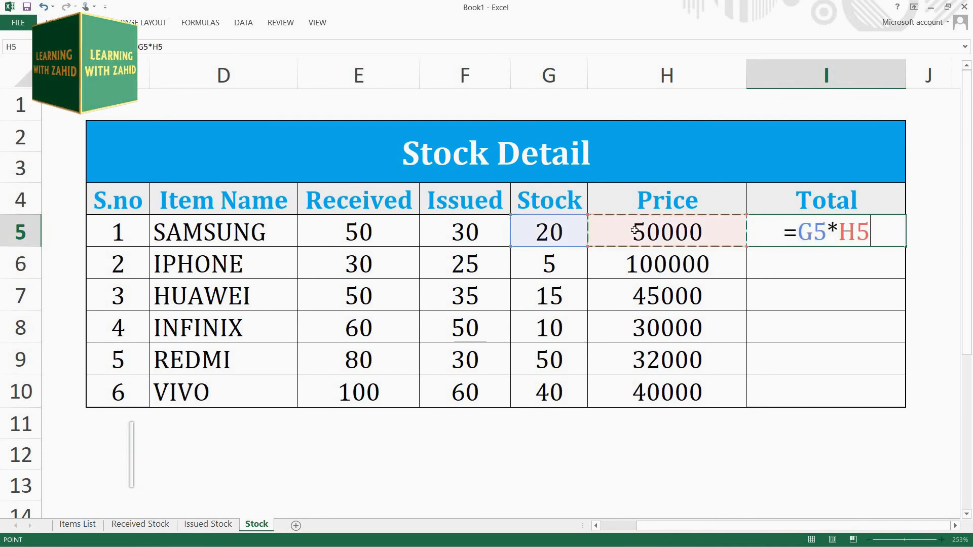
key("Return")
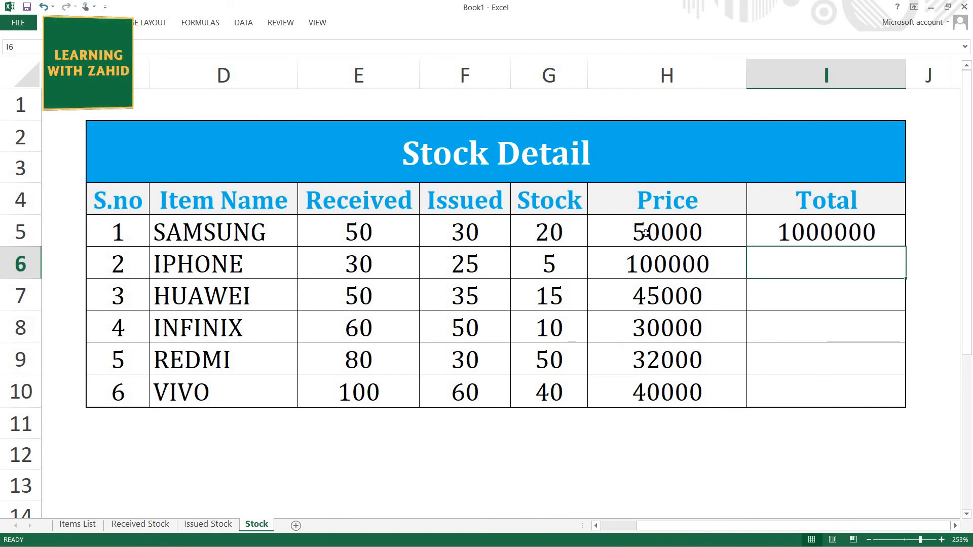
left_click(865, 236)
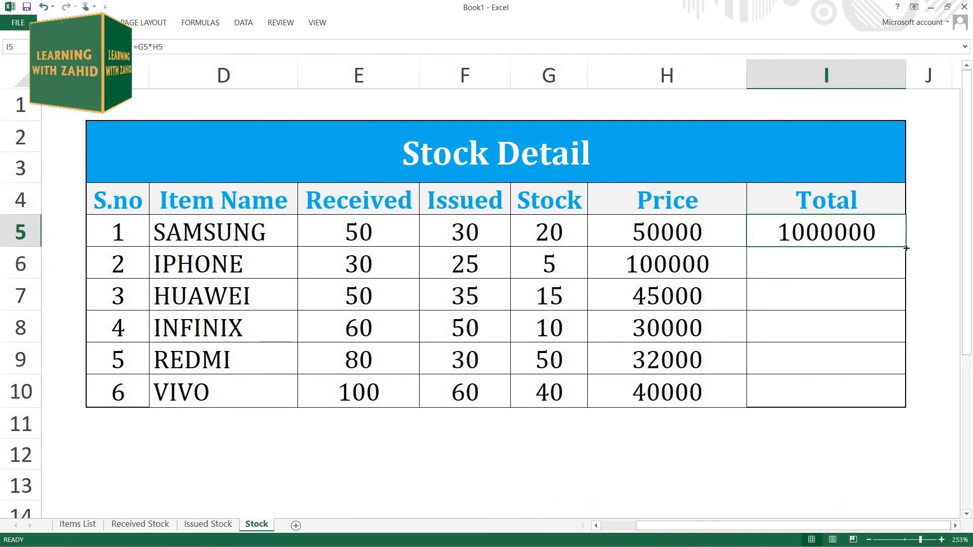
left_click_drag(906, 248, 860, 404)
left_click(834, 446)
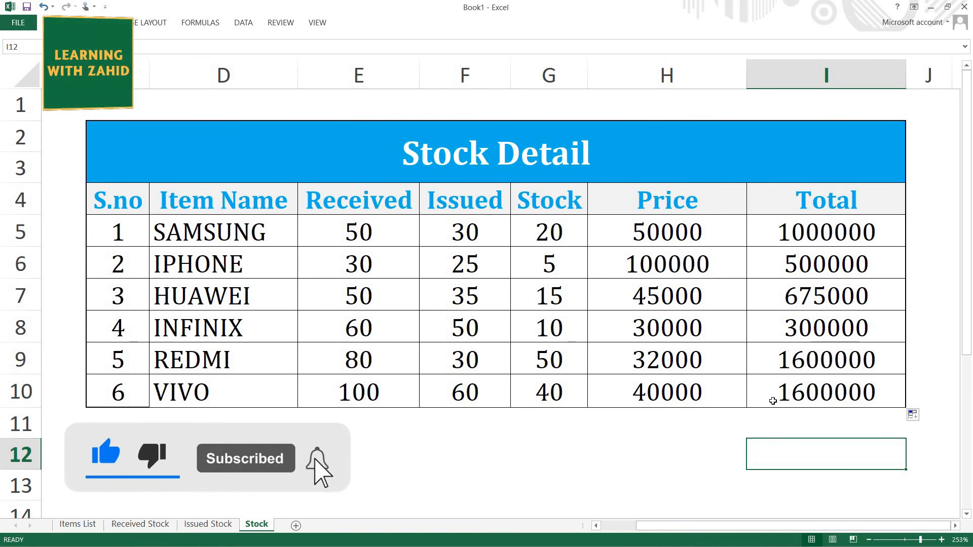
Step: Add a grand total below the Total column in cell I11 with =SUM(I5:I10)
left_click(816, 417)
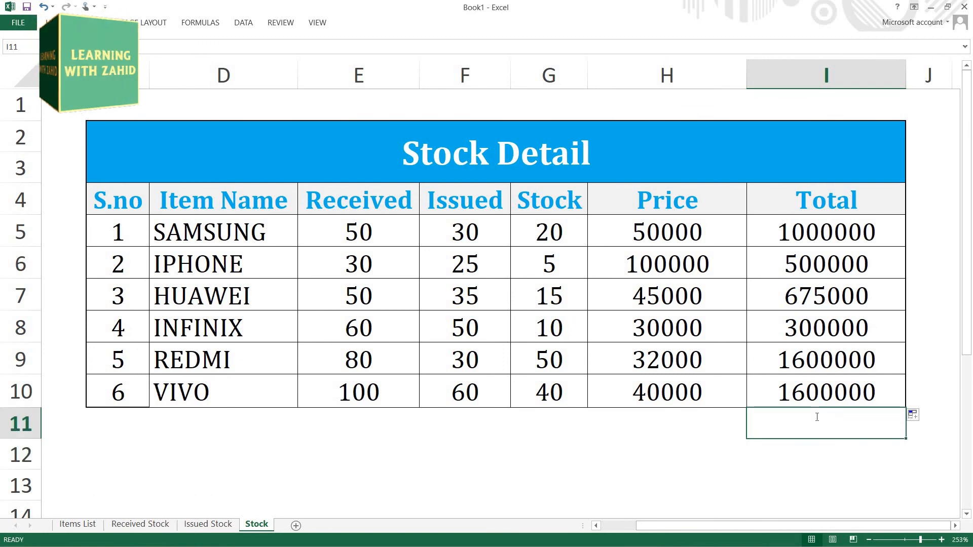
type("=SUM")
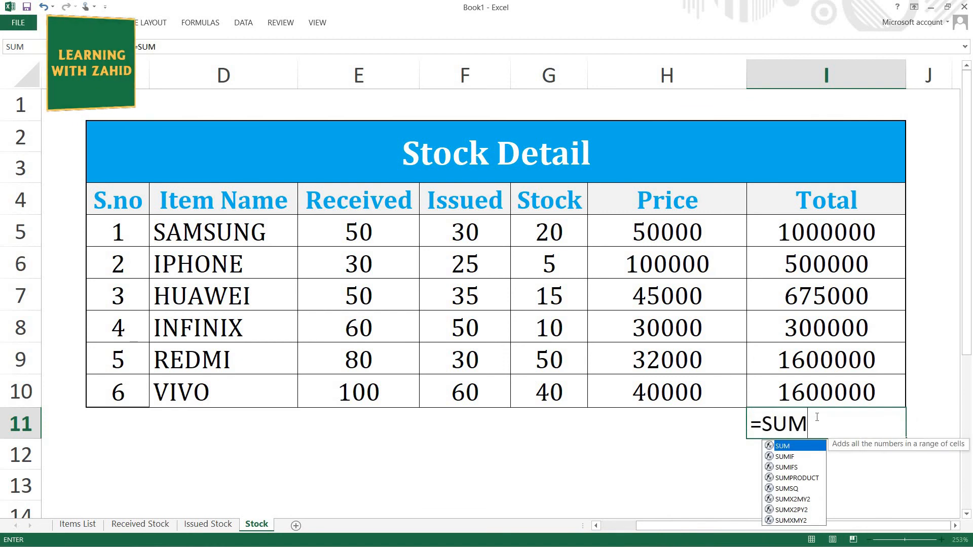
type("(")
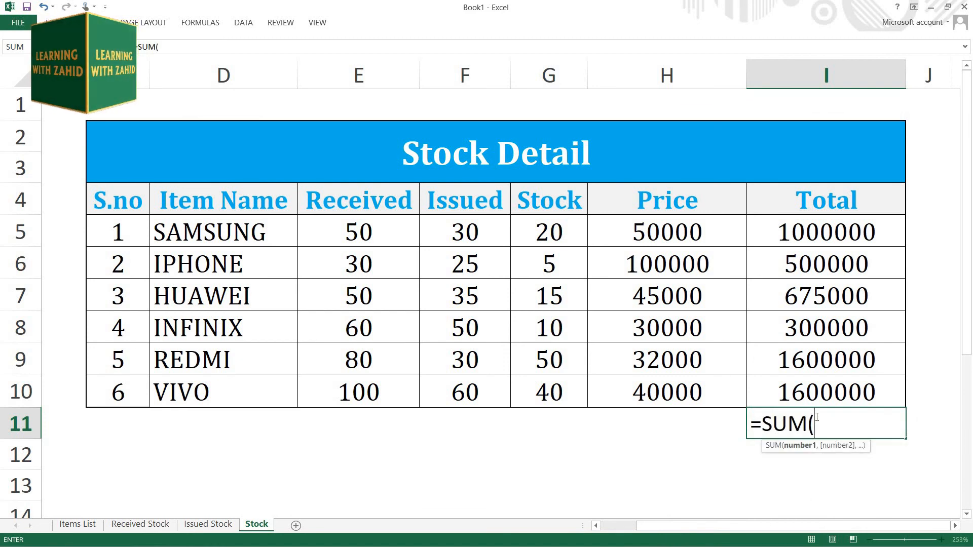
left_click_drag(801, 239, 807, 385)
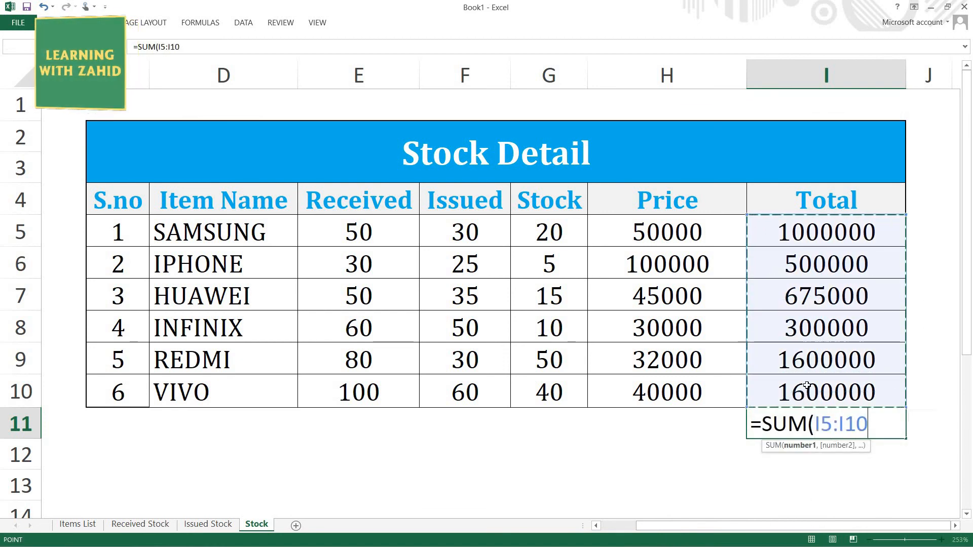
type(")")
key("Return")
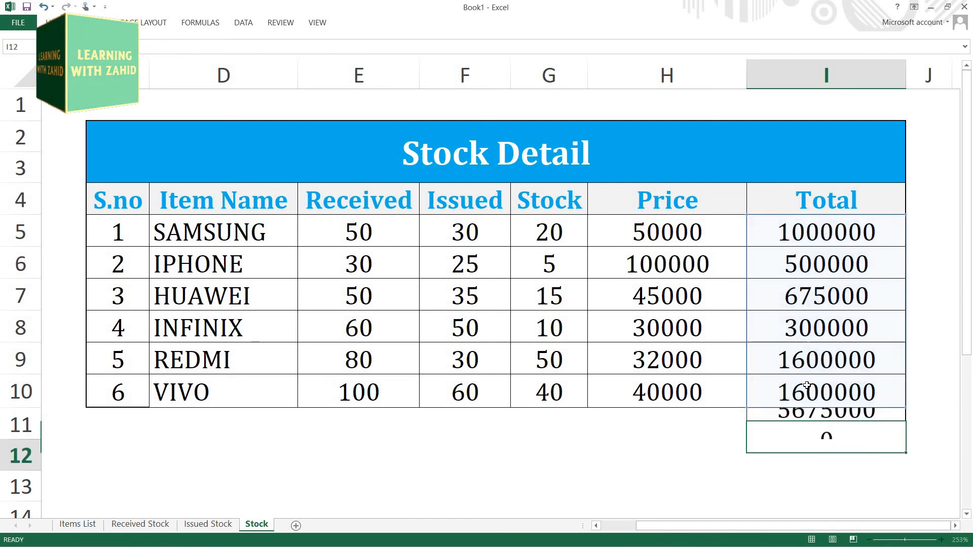
left_click(713, 442)
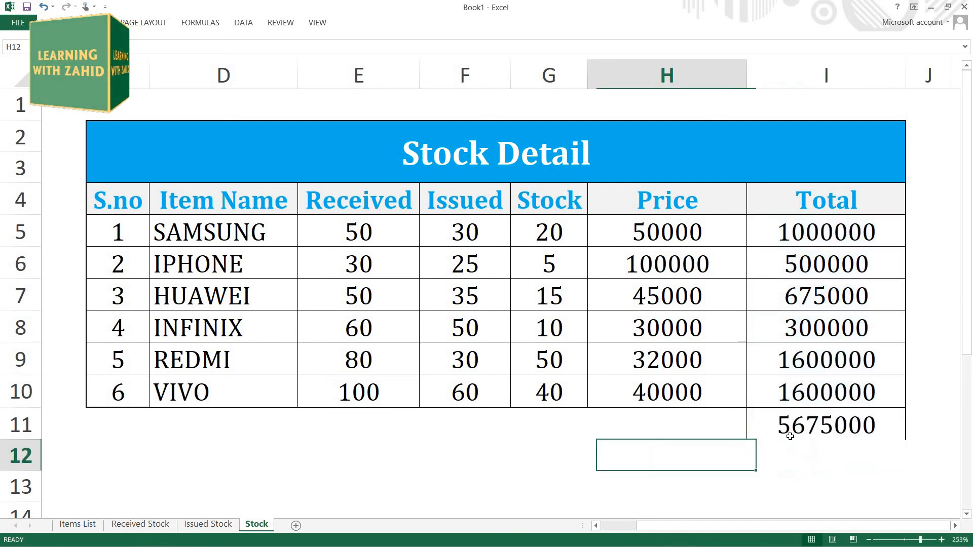
left_click(811, 428)
left_click(647, 454)
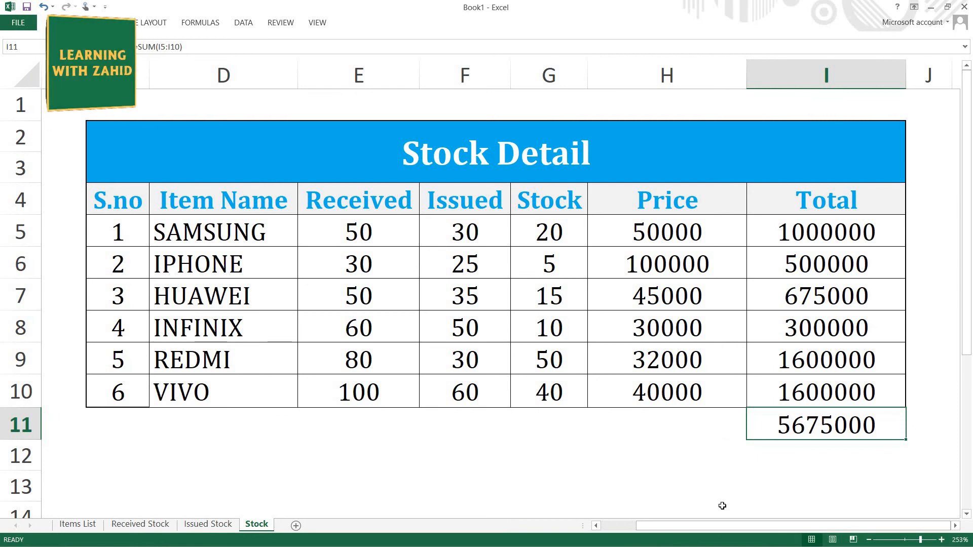